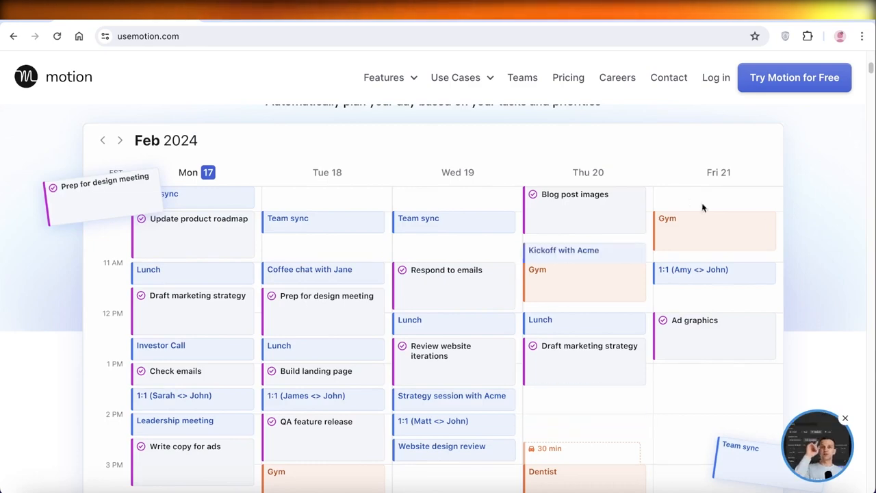
# Step: Review the Motion homepage's scheduling preview and its comparison of manual planning with Motion-built schedules
pyautogui.scroll(-8, 777, 219)
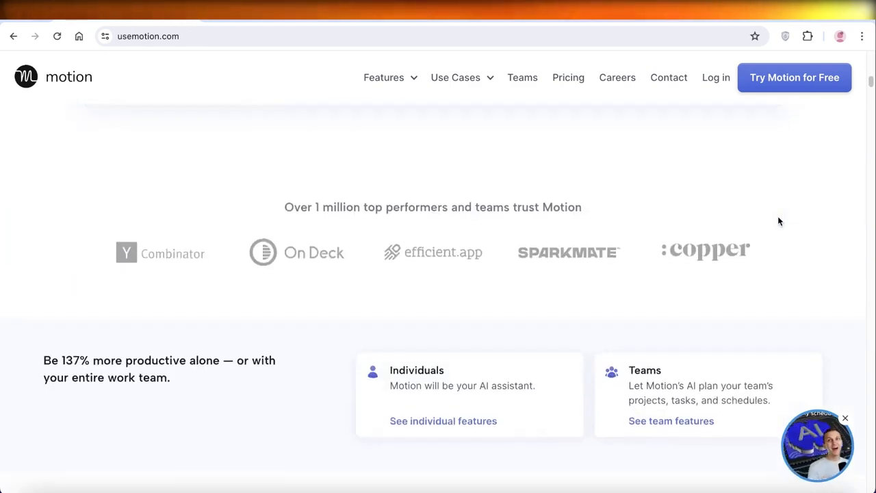
pyautogui.scroll(-2, 777, 220)
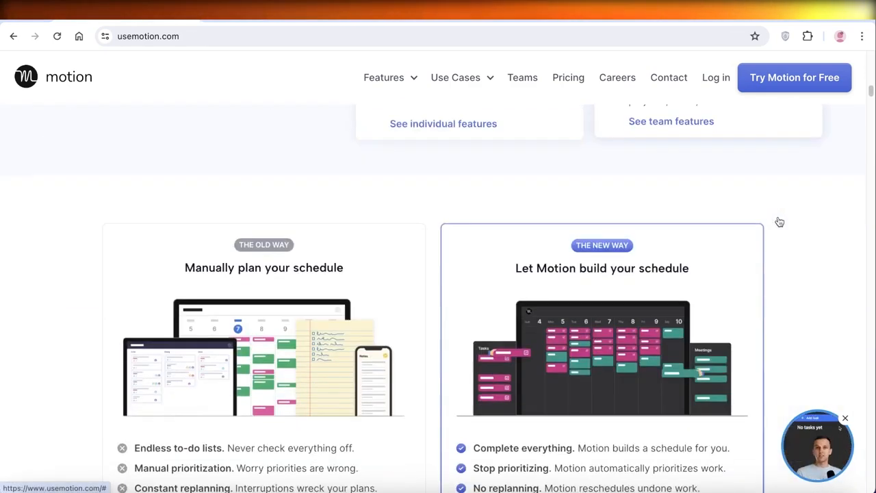
pyautogui.scroll(-1, 771, 229)
pyautogui.scroll(-1, 771, 232)
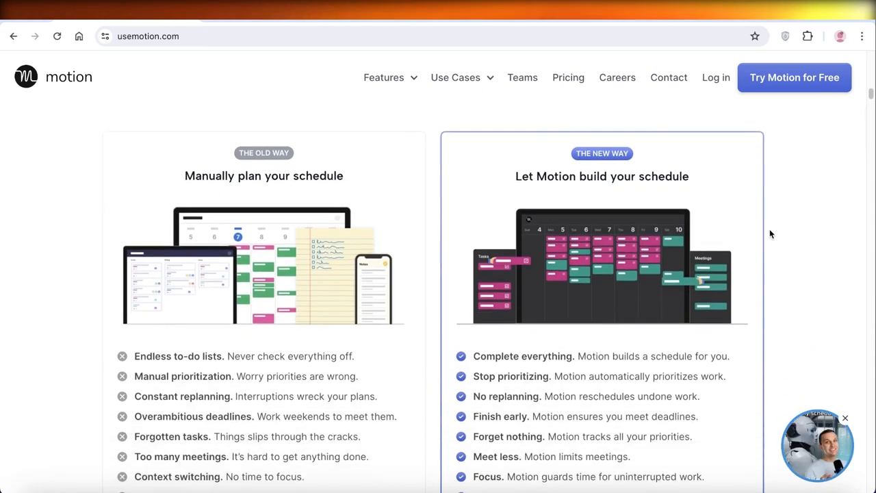
pyautogui.scroll(-3, 770, 234)
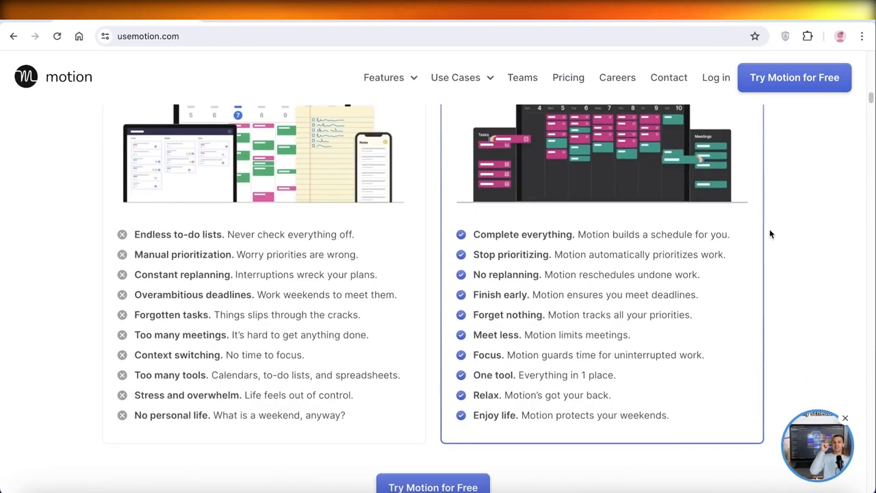
pyautogui.scroll(2, 770, 234)
pyautogui.scroll(-1, 769, 234)
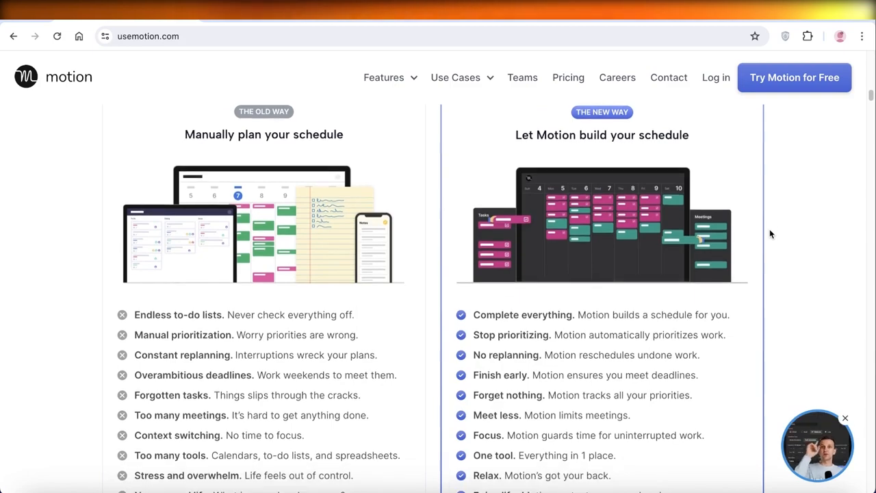
pyautogui.scroll(-1, 770, 234)
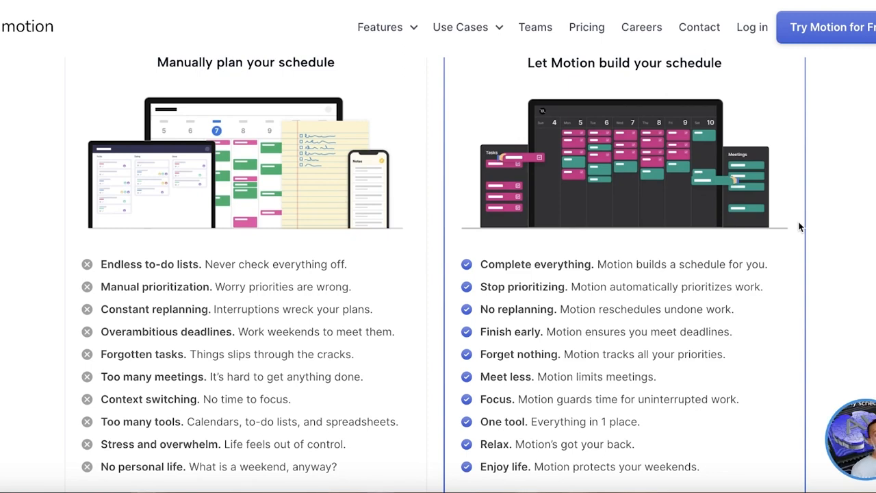
pyautogui.scroll(1, 800, 227)
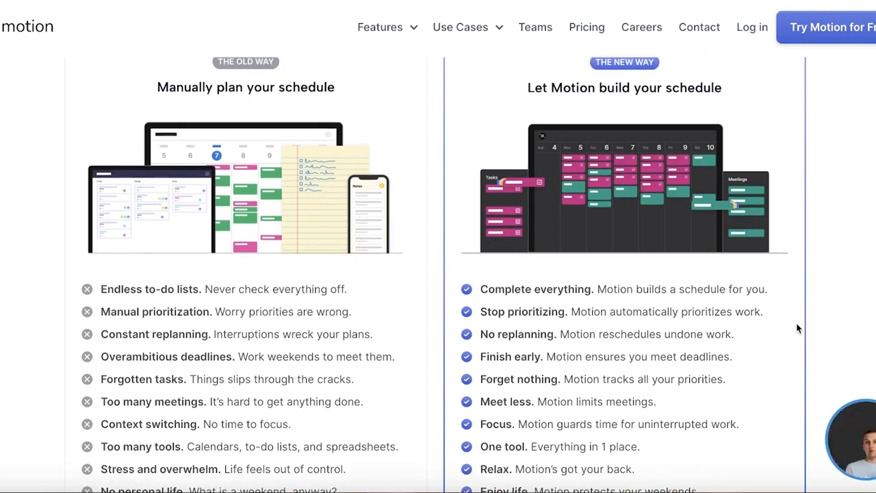
pyautogui.scroll(-1, 797, 329)
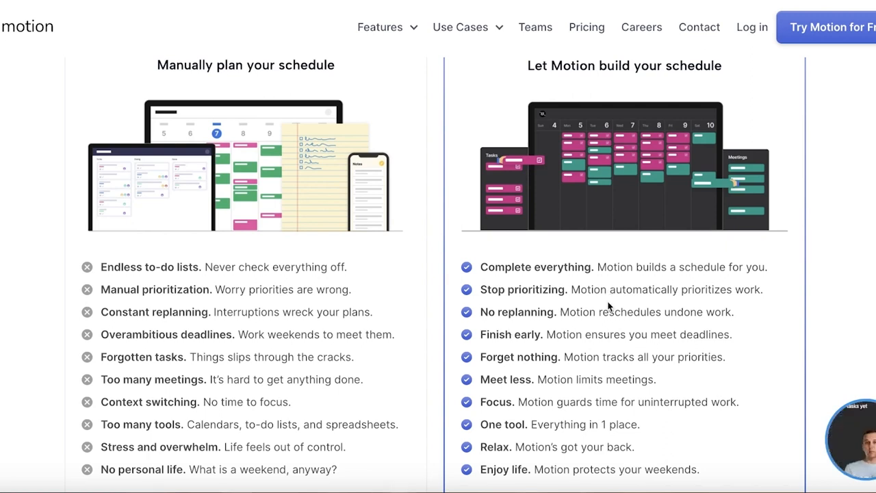
pyautogui.scroll(-1, 608, 310)
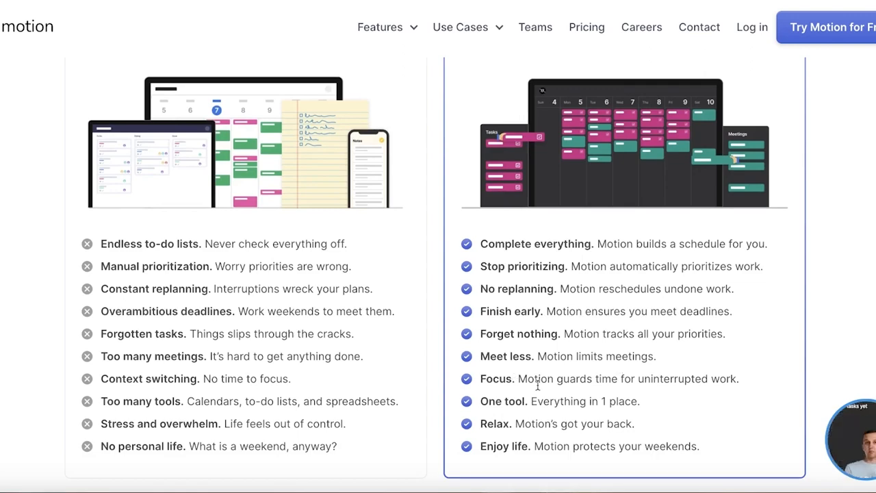
pyautogui.scroll(-3, 527, 373)
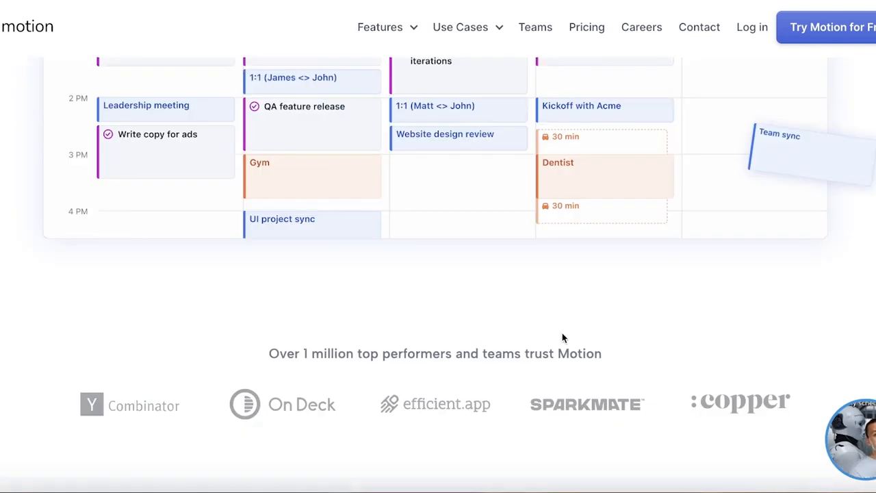
pyautogui.scroll(10, 562, 332)
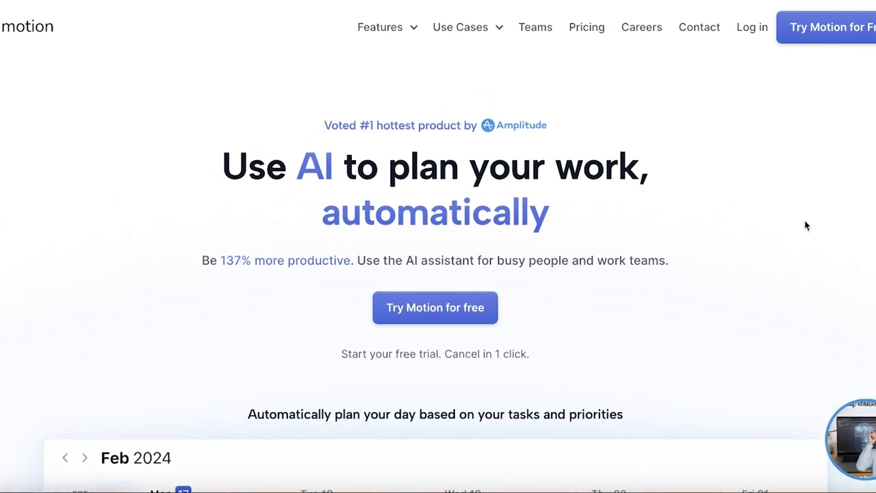
# Step: Enter Motion through the free trial, view the Projects area without linking a calendar, and return to the calendar
pyautogui.click(868, 27)
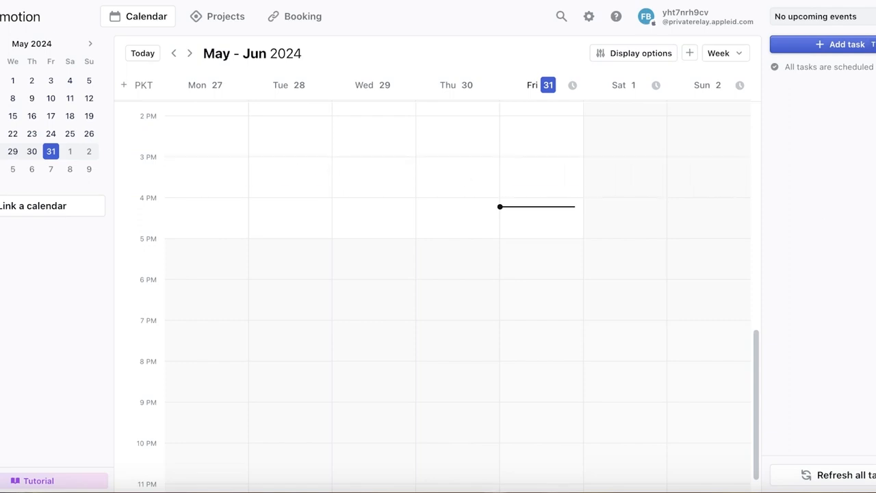
pyautogui.click(205, 22)
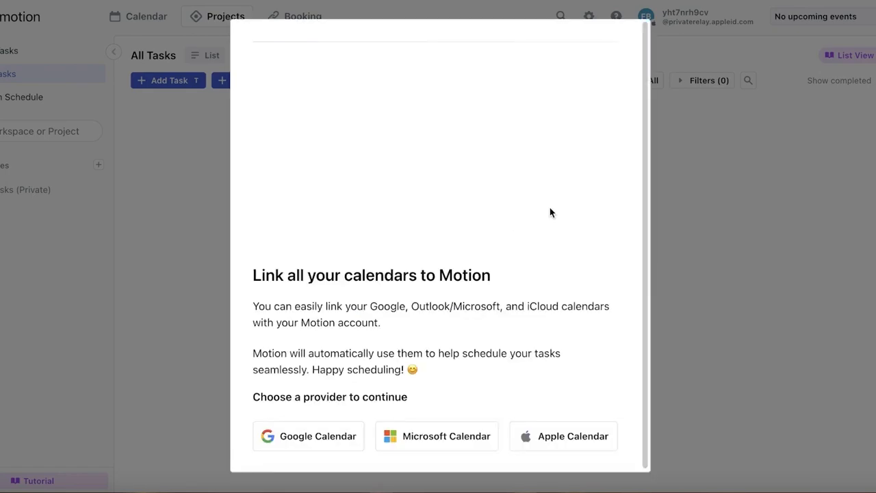
pyautogui.click(636, 40)
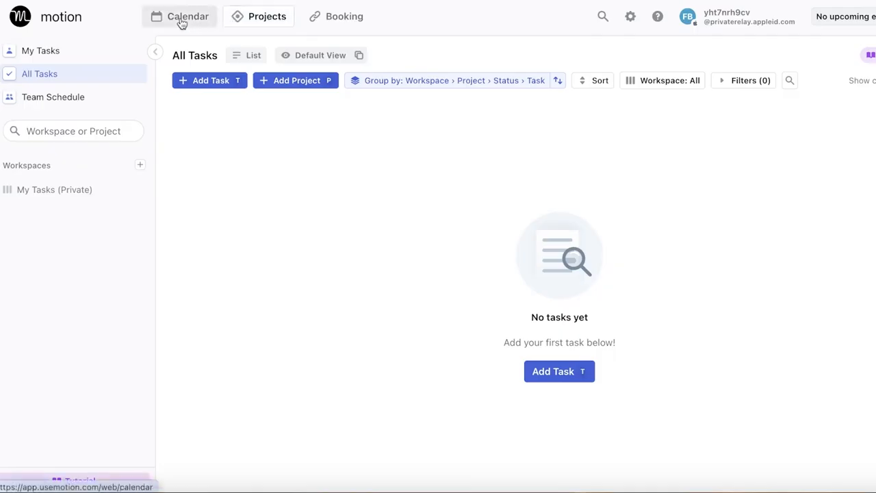
pyautogui.click(183, 23)
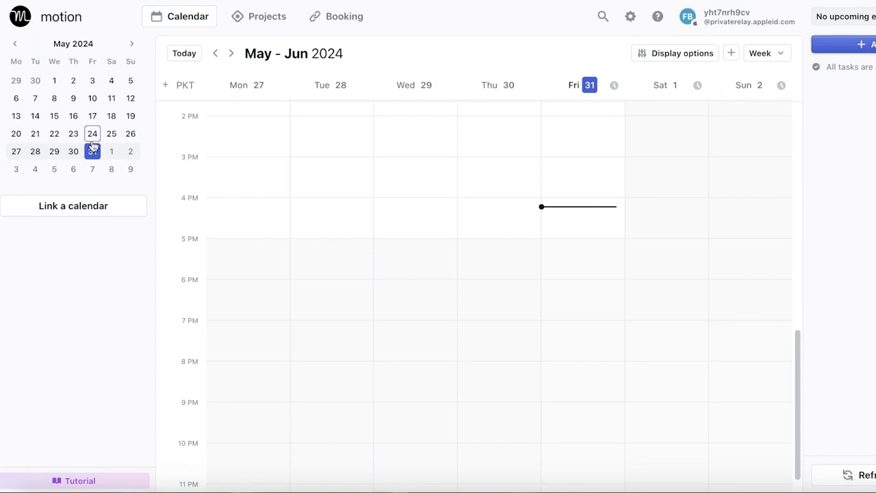
# Step: Link a Google Calendar account to Motion and grant the requested calendar, email and contacts permissions
pyautogui.click(103, 204)
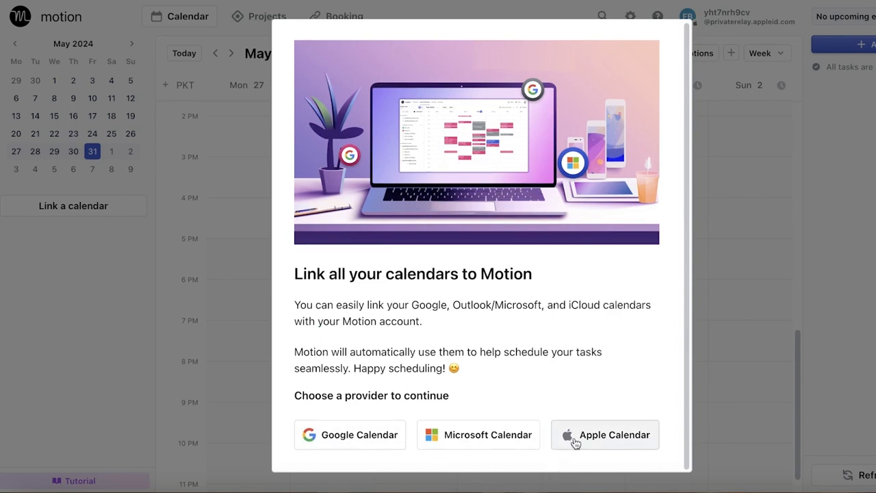
pyautogui.click(350, 433)
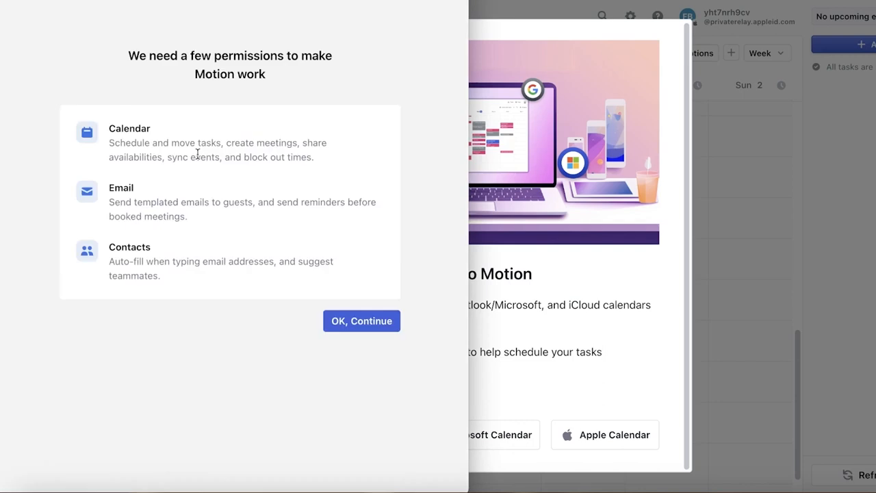
pyautogui.click(361, 322)
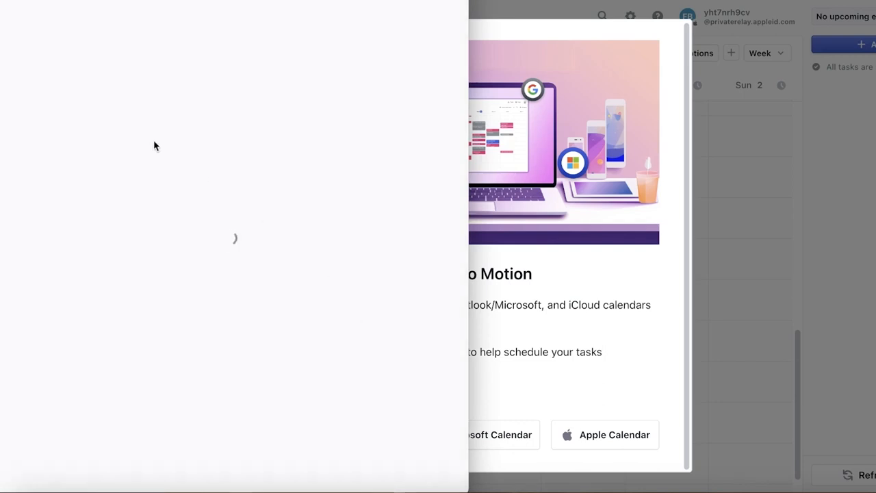
pyautogui.click(163, 187)
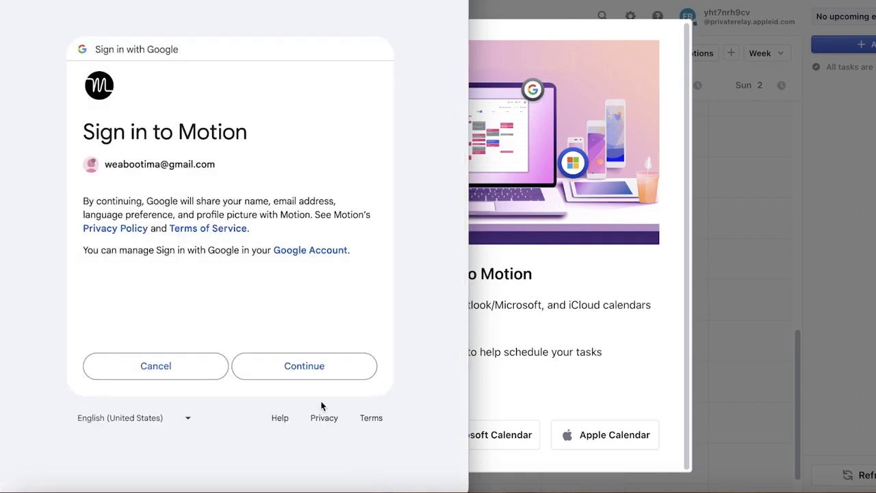
pyautogui.click(280, 370)
pyautogui.scroll(-2, 294, 329)
pyautogui.click(311, 393)
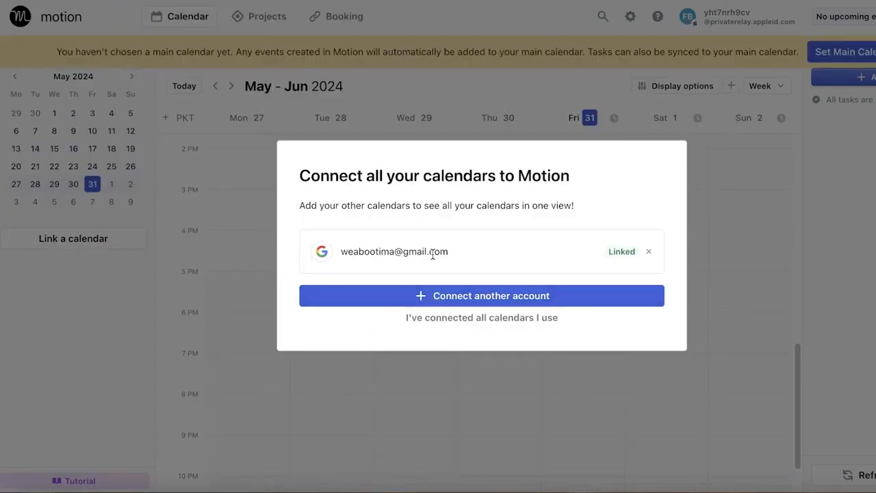
# Step: Try to set the linked Google account as the main calendar
pyautogui.click(415, 323)
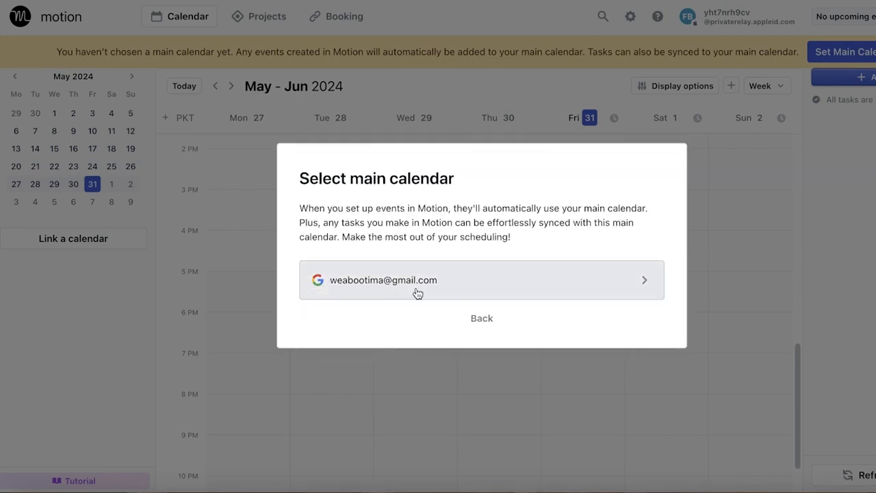
pyautogui.click(417, 293)
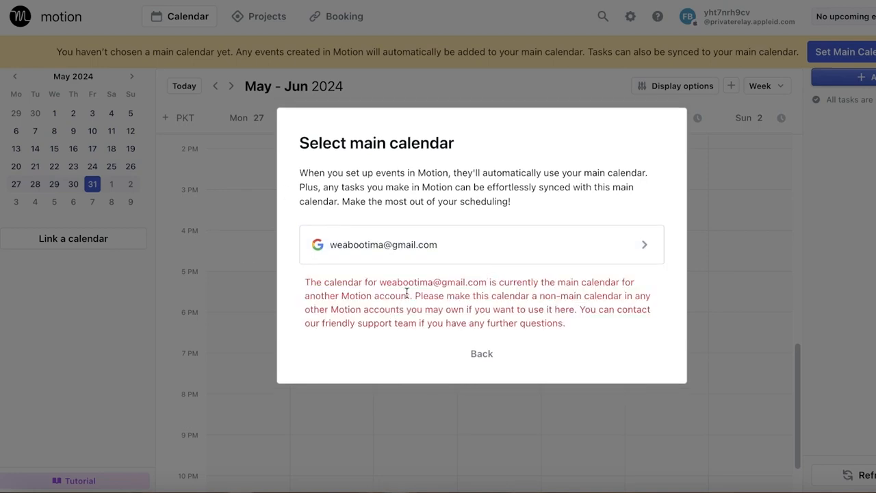
pyautogui.click(483, 353)
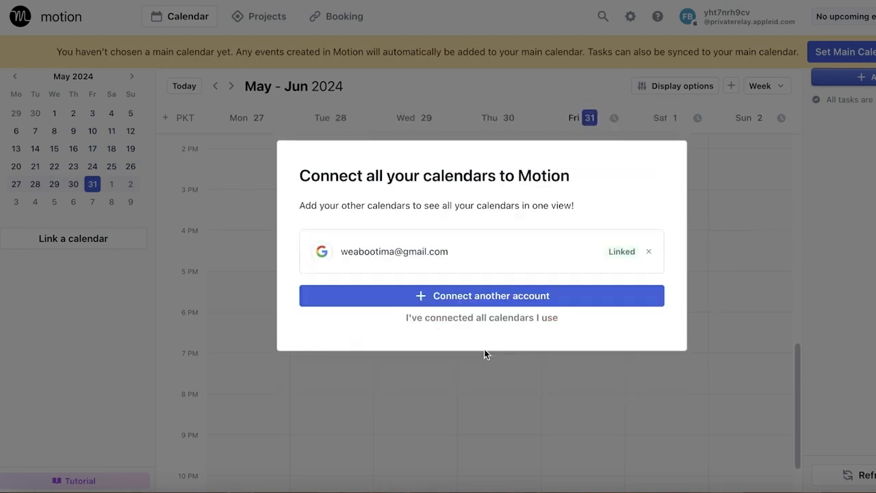
# Step: Try to connect another Google Calendar account to Motion through Google sign-in
pyautogui.click(422, 295)
pyautogui.click(439, 328)
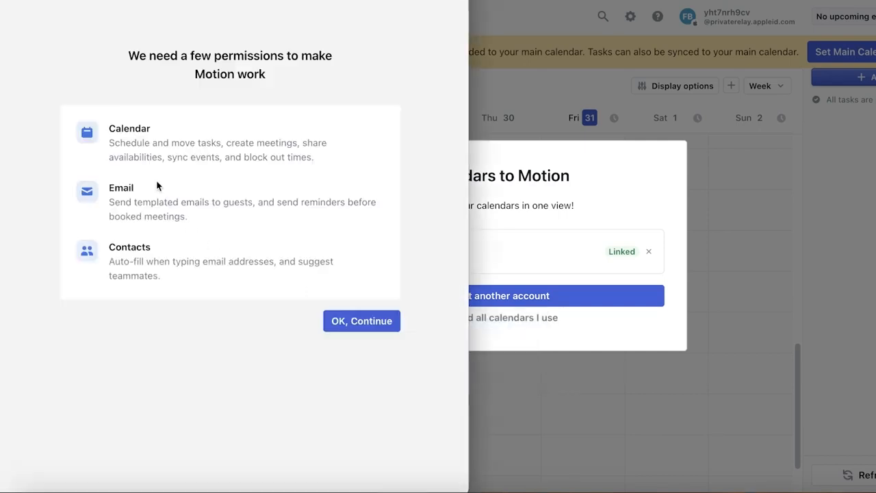
pyautogui.click(361, 319)
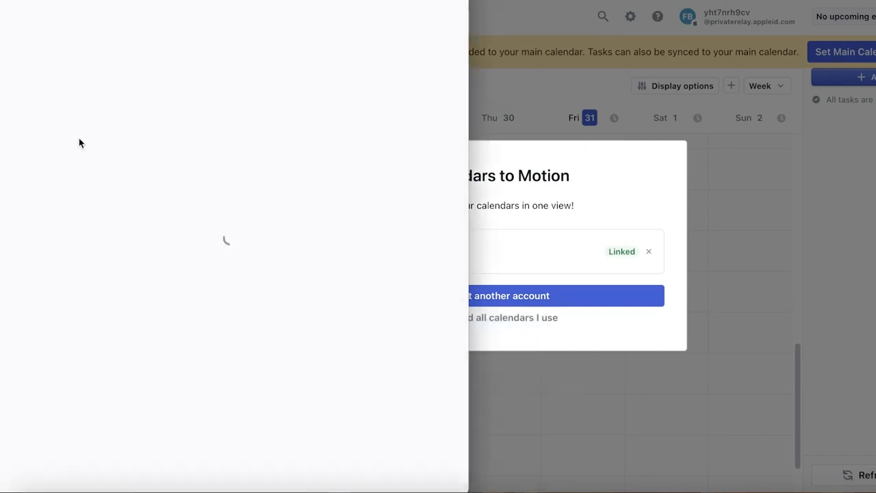
pyautogui.click(131, 245)
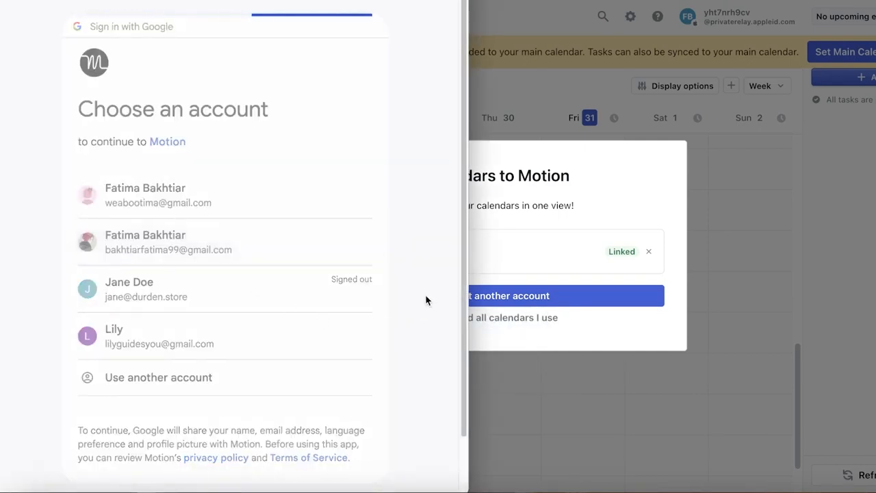
pyautogui.click(154, 358)
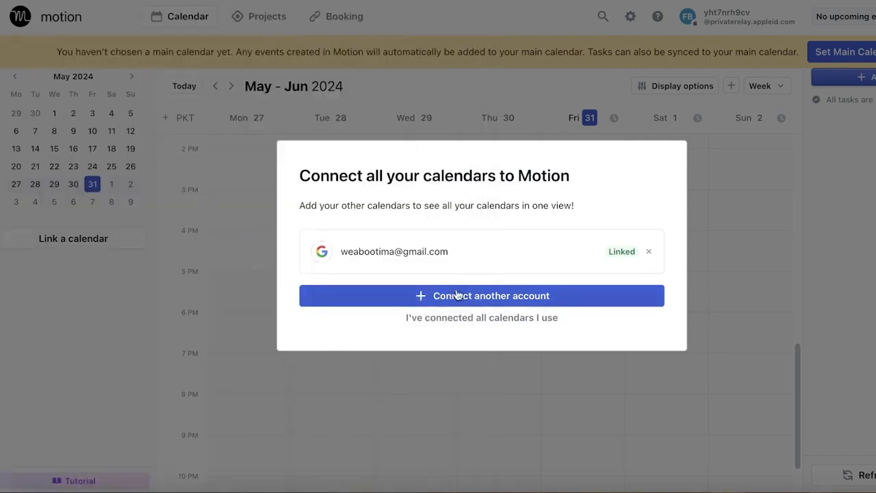
pyautogui.click(448, 296)
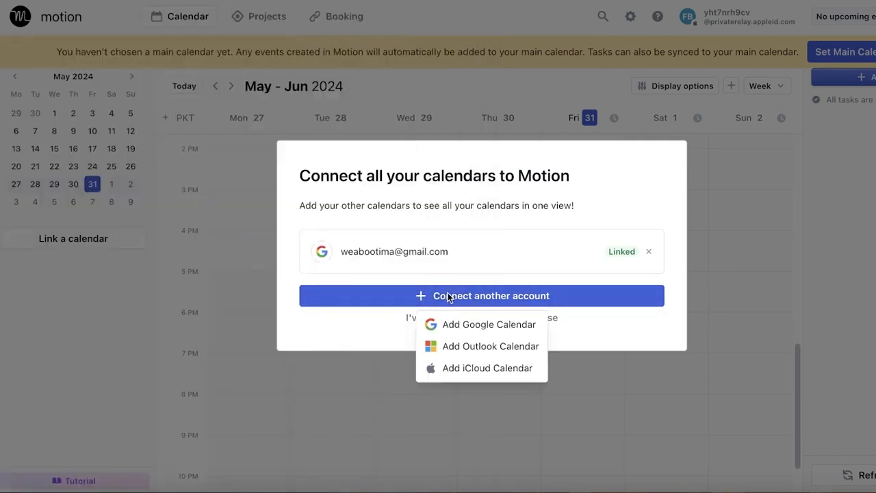
pyautogui.click(462, 367)
pyautogui.click(465, 414)
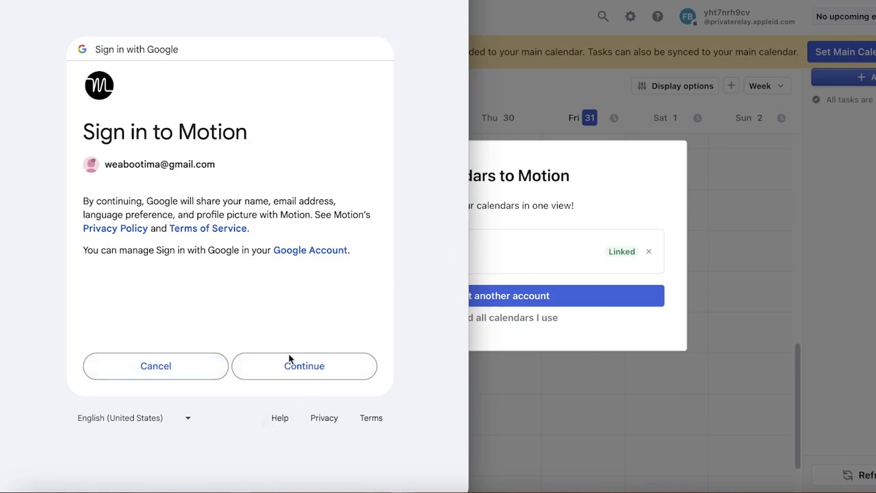
pyautogui.click(289, 366)
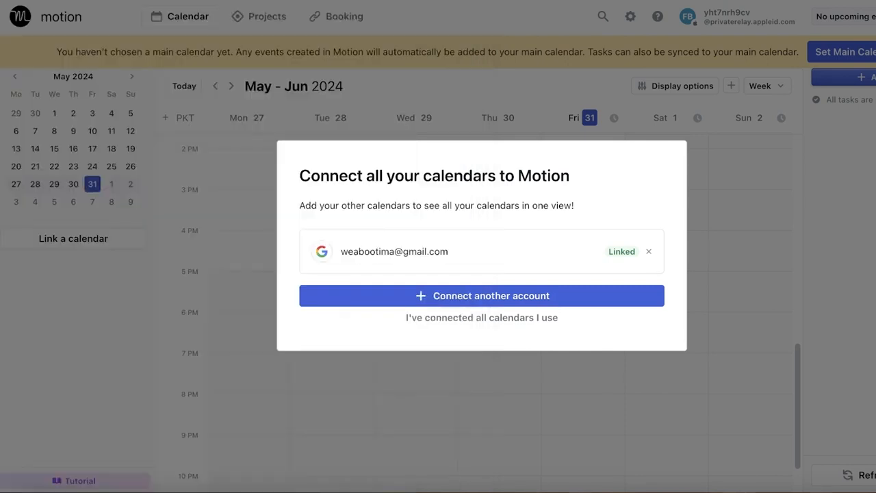
# Step: Link the signed-in Microsoft account's Outlook calendar, accept Motion's requested permissions, and confirm that all calendars are connected
pyautogui.click(506, 296)
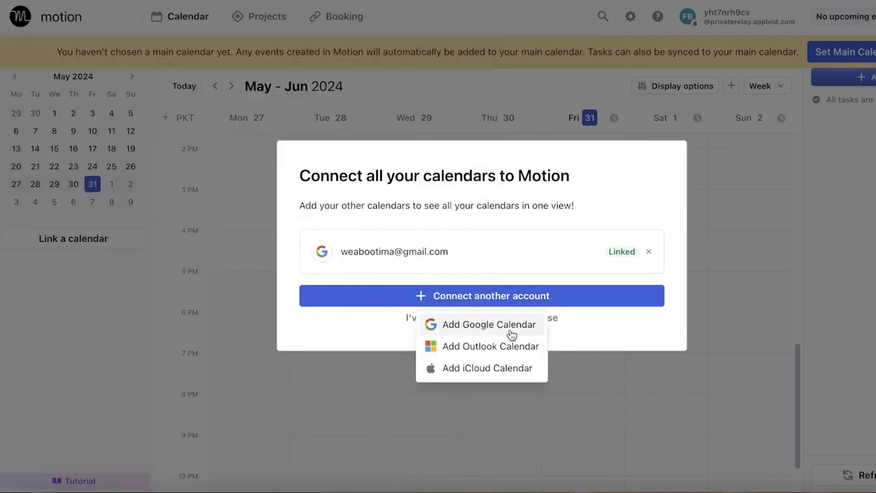
pyautogui.click(512, 336)
pyautogui.click(326, 322)
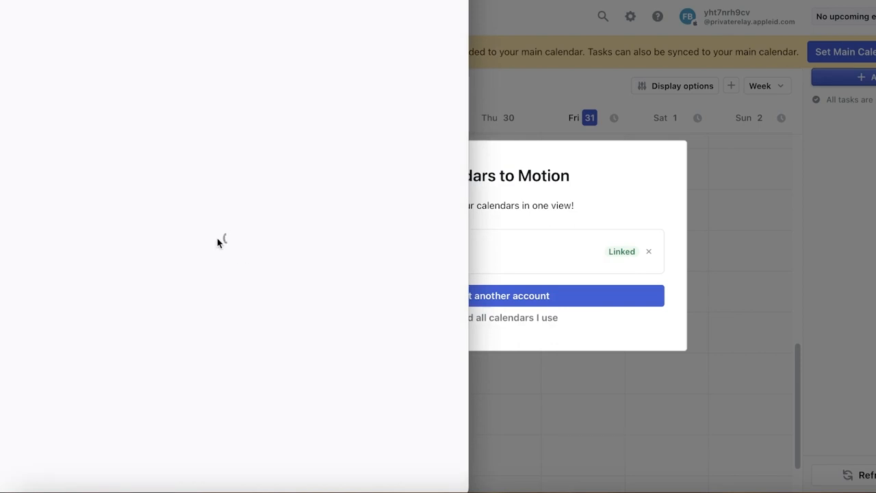
pyautogui.moveTo(467, 251); pyautogui.dragTo(641, 162)
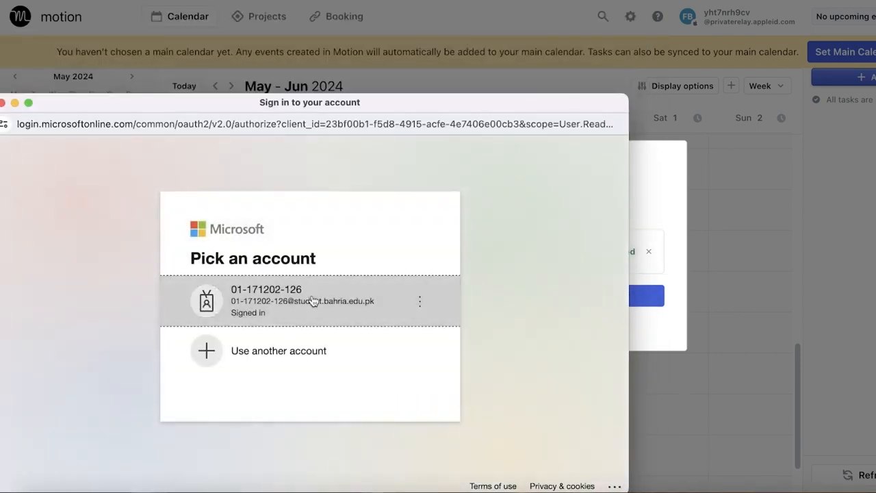
pyautogui.click(313, 298)
pyautogui.moveTo(430, 106); pyautogui.dragTo(467, 6)
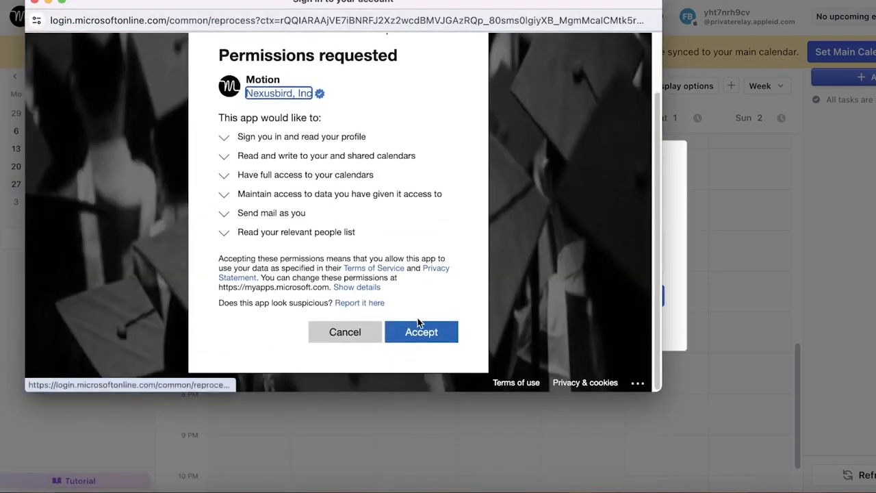
pyautogui.click(423, 333)
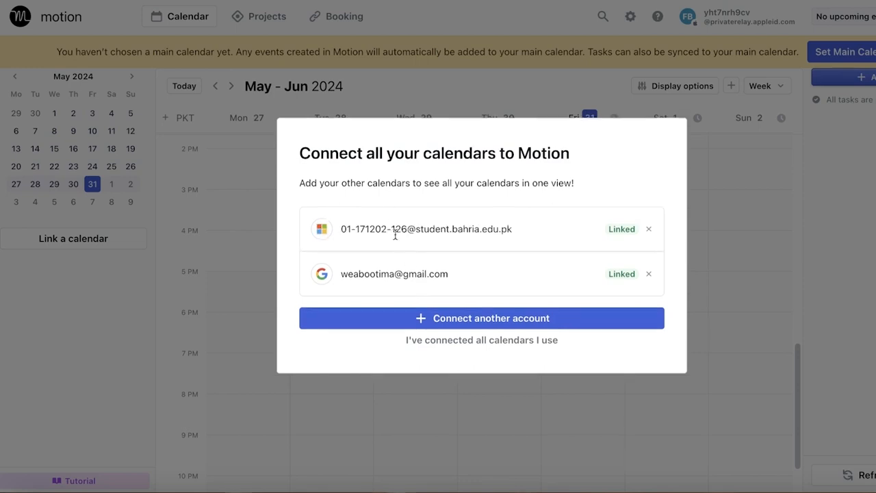
pyautogui.click(454, 342)
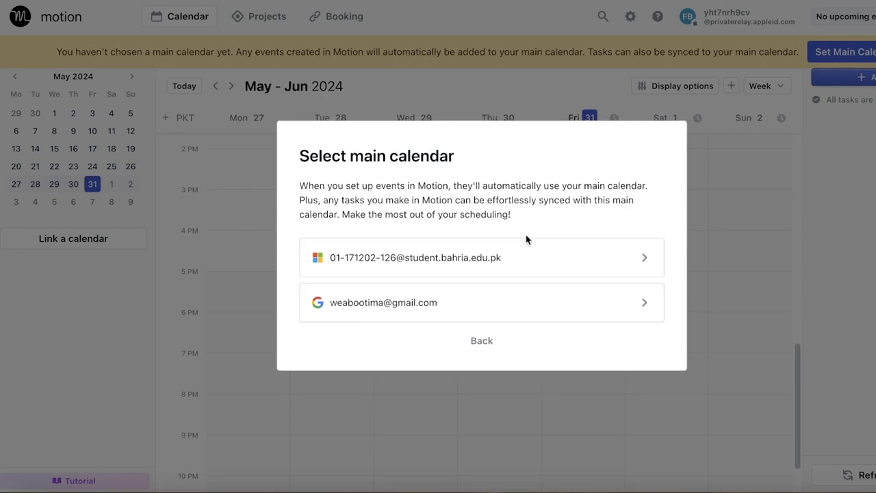
# Step: Set the linked Microsoft account as the main calendar and include its Birthdays and United Kingdom holidays calendars as own calendars
pyautogui.click(440, 259)
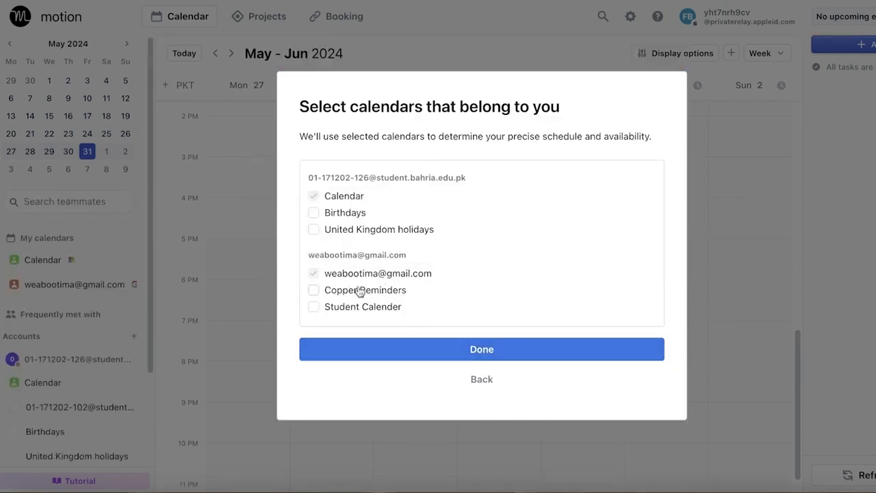
pyautogui.click(328, 214)
pyautogui.click(324, 233)
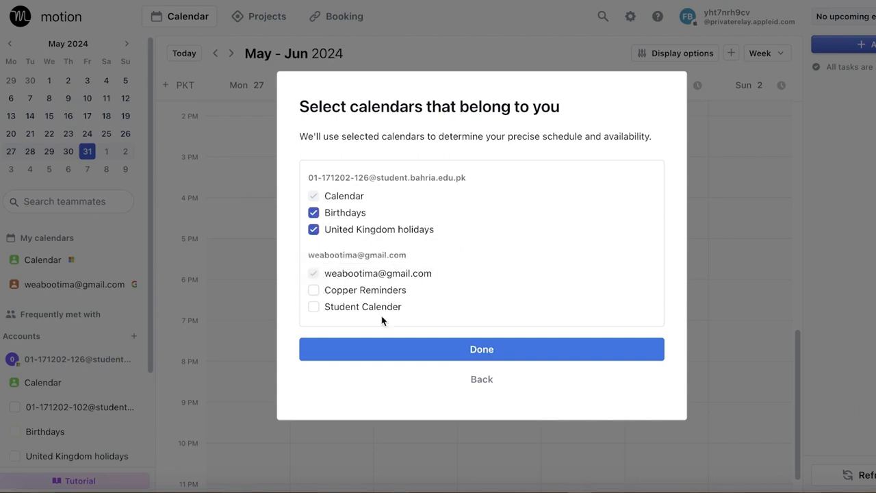
pyautogui.click(468, 352)
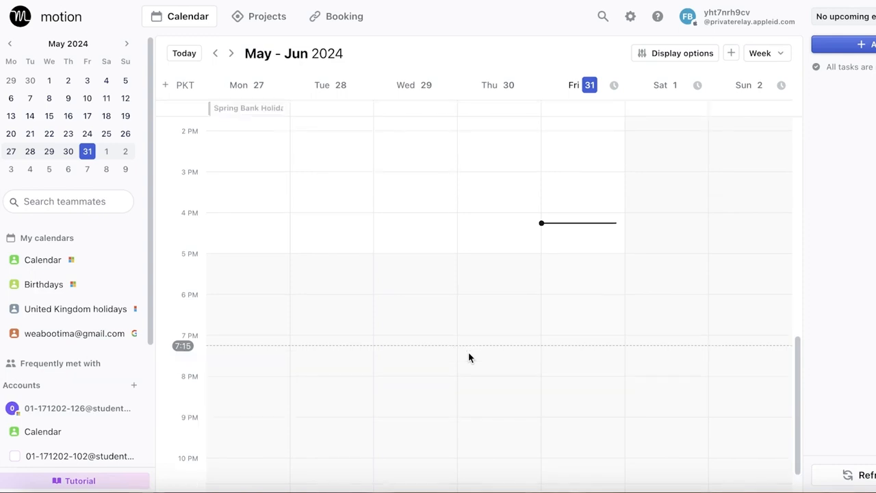
# Step: Review the linked calendars and the current week's events, including the details of Monday's Social Psychology event
pyautogui.scroll(10, 469, 356)
pyautogui.scroll(-5, 41, 287)
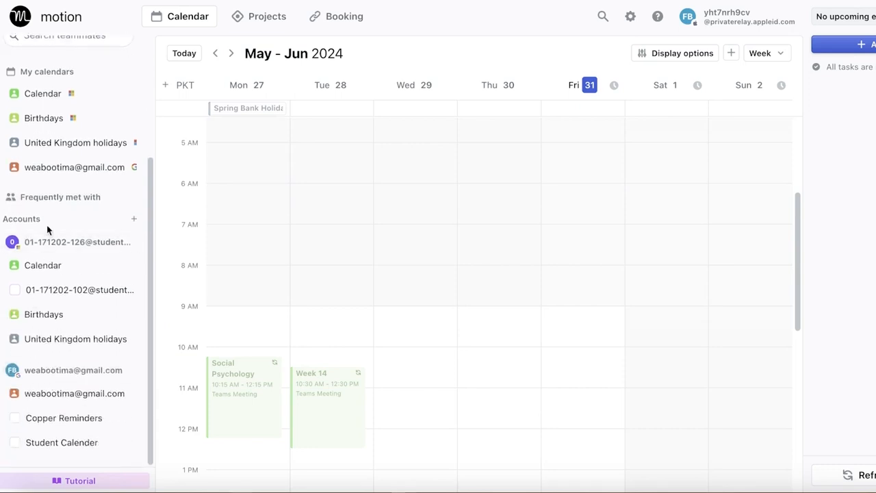
pyautogui.scroll(5, 83, 410)
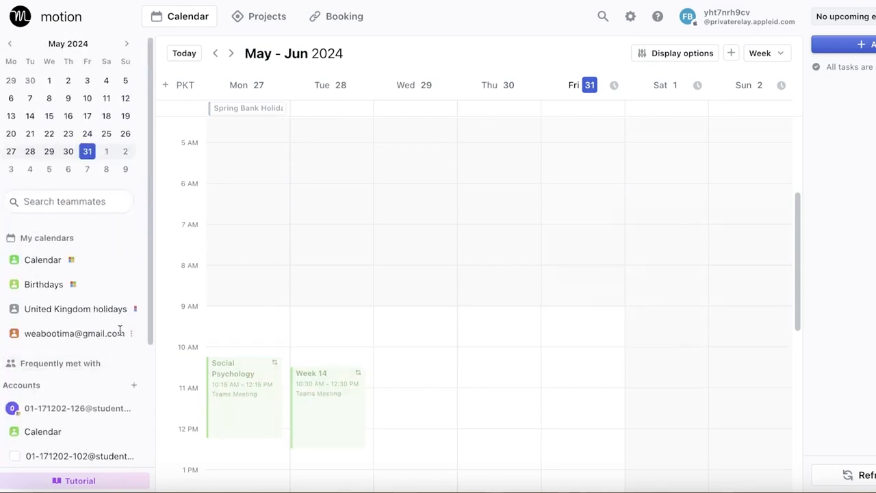
pyautogui.scroll(5, 220, 269)
pyautogui.scroll(-3, 499, 198)
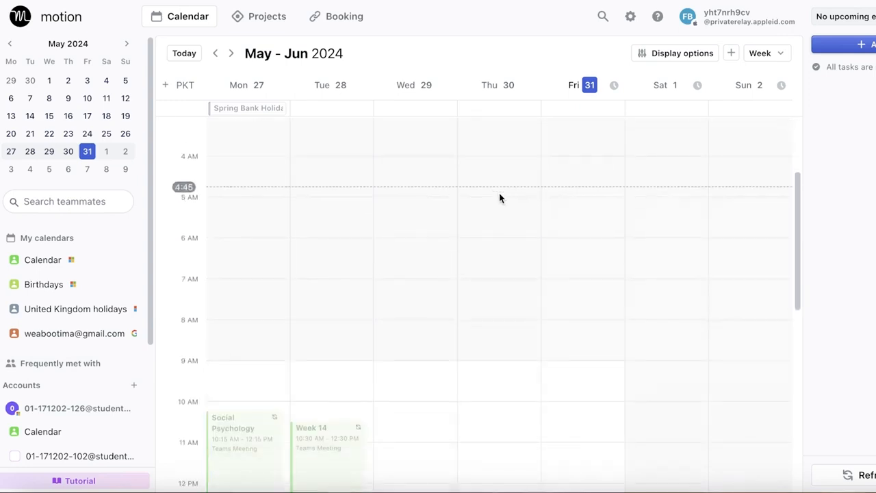
pyautogui.scroll(-3, 499, 197)
pyautogui.click(238, 320)
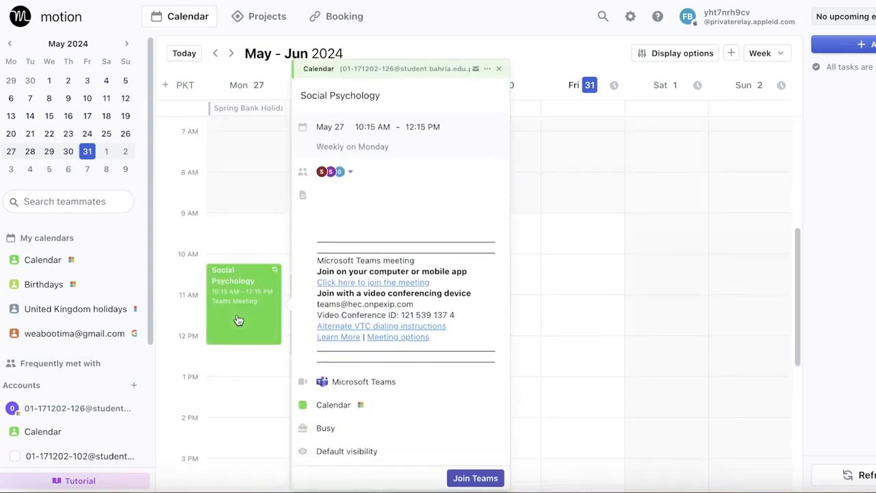
pyautogui.click(648, 211)
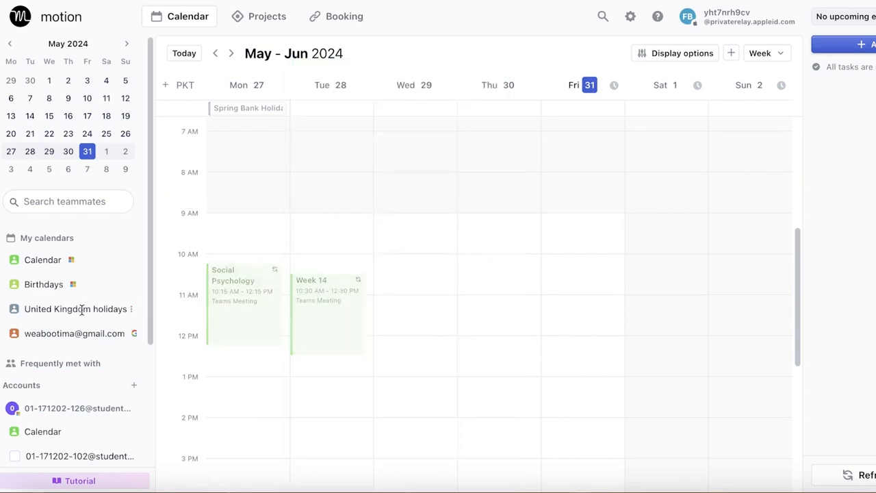
# Step: Remove the United Kingdom holidays calendar and the linked Google account's calendar from My calendars
pyautogui.click(134, 309)
pyautogui.click(99, 331)
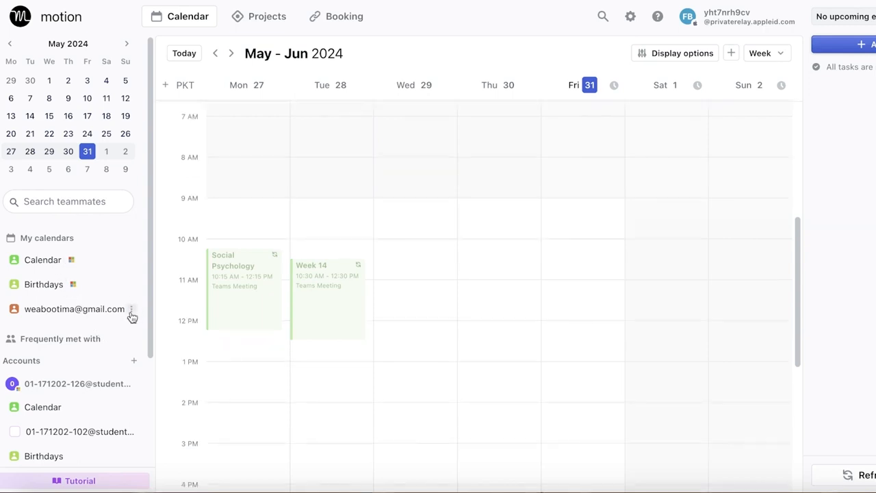
pyautogui.click(132, 310)
pyautogui.click(92, 331)
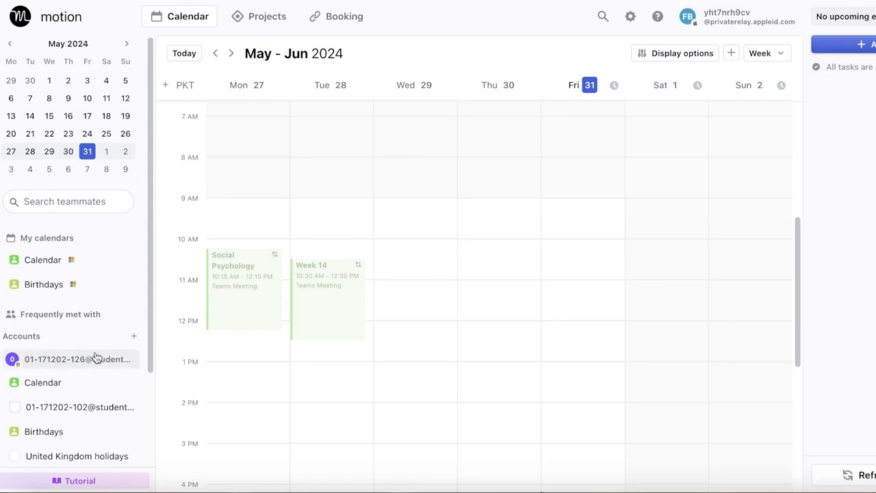
# Step: Try to delete the United Kingdom holidays calendar from Motion, cancel the deletion, and check the calendar's other options
pyautogui.scroll(-2, 107, 370)
pyautogui.scroll(-1, 108, 370)
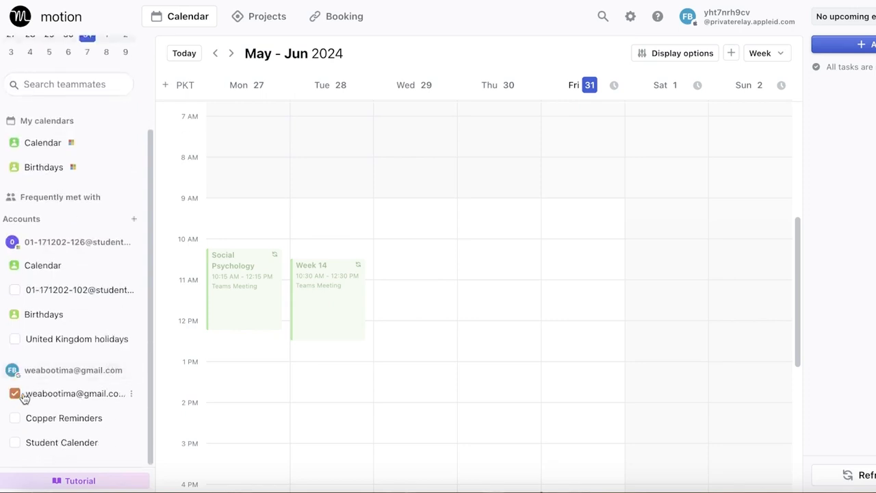
pyautogui.scroll(3, 94, 344)
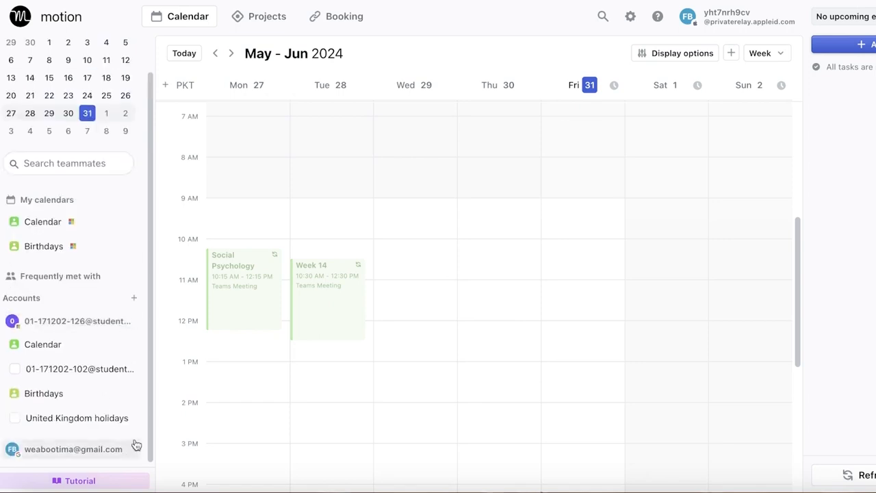
pyautogui.rightClick(107, 450)
pyautogui.click(82, 446)
pyautogui.click(82, 446)
pyautogui.click(133, 419)
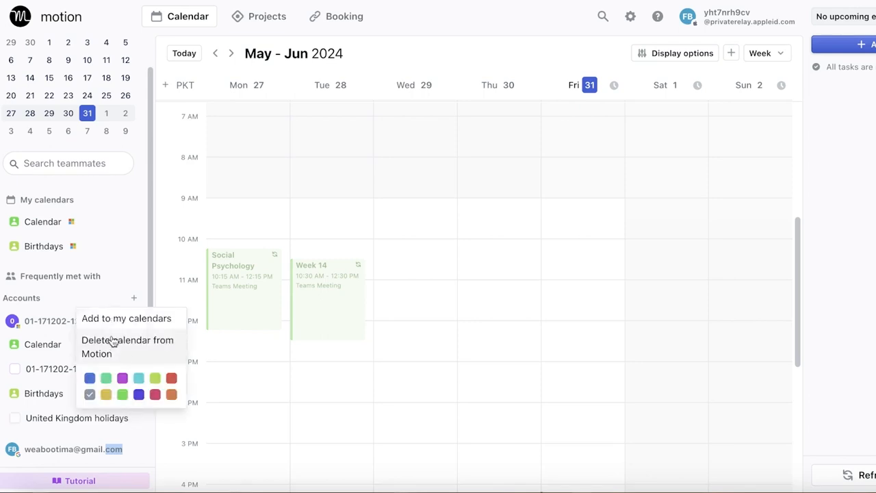
pyautogui.click(113, 354)
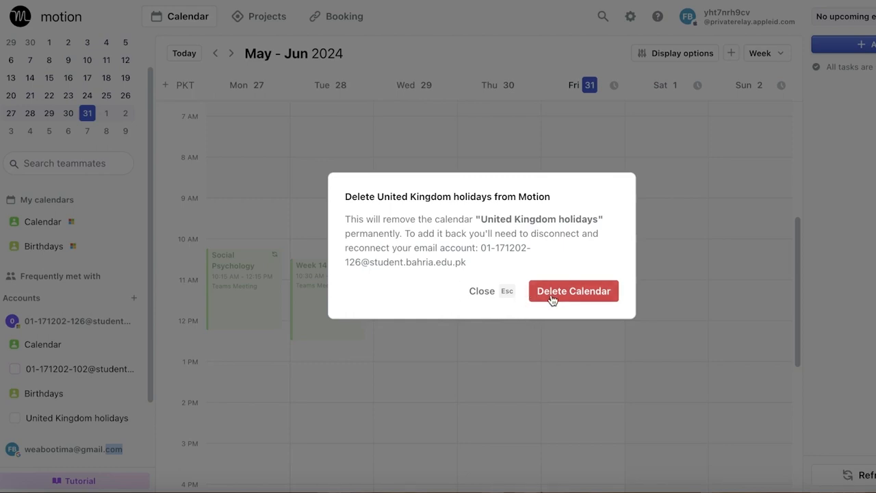
pyautogui.click(483, 295)
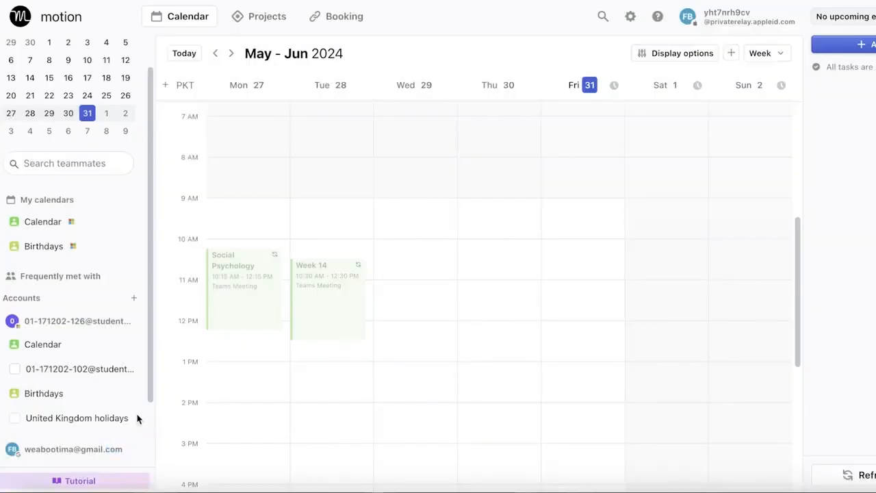
pyautogui.click(134, 419)
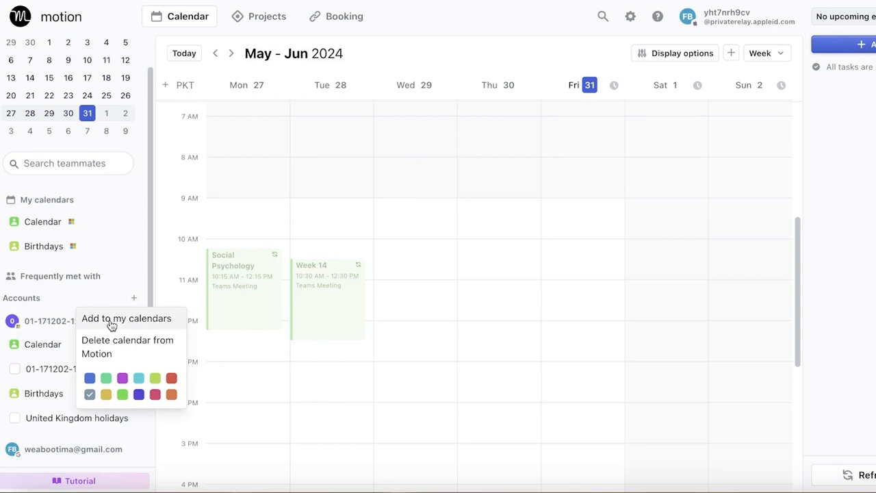
pyautogui.click(441, 278)
pyautogui.click(489, 329)
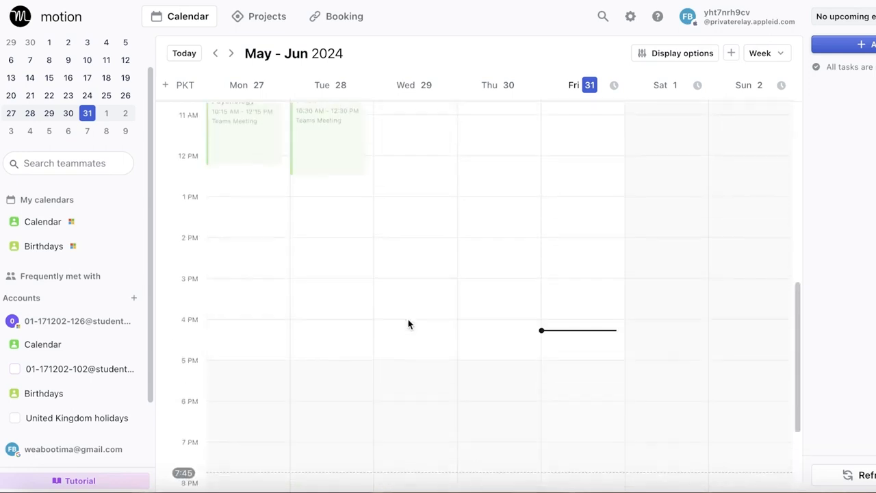
# Step: Examine Tuesday's Week 14 event and the rest of the current week's schedule
pyautogui.scroll(2, 408, 320)
pyautogui.click(328, 321)
pyautogui.click(379, 153)
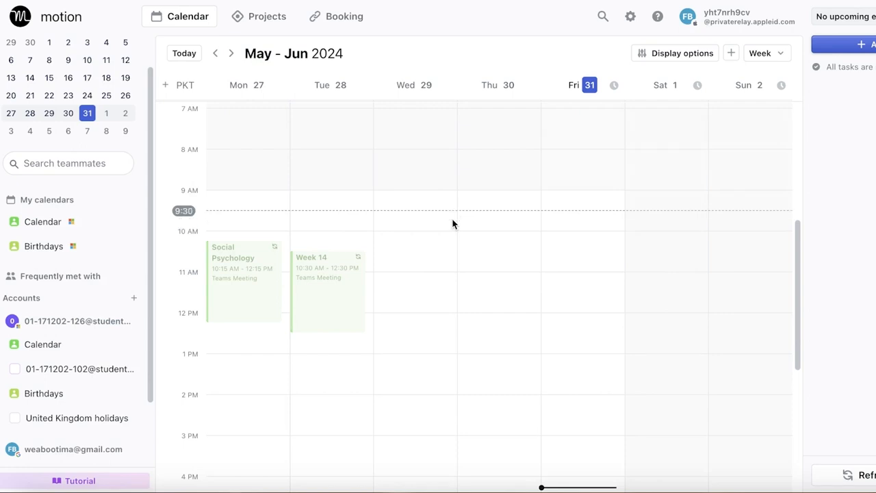
pyautogui.scroll(3, 452, 223)
pyautogui.scroll(-4, 483, 270)
pyautogui.scroll(5, 486, 276)
pyautogui.scroll(-5, 504, 286)
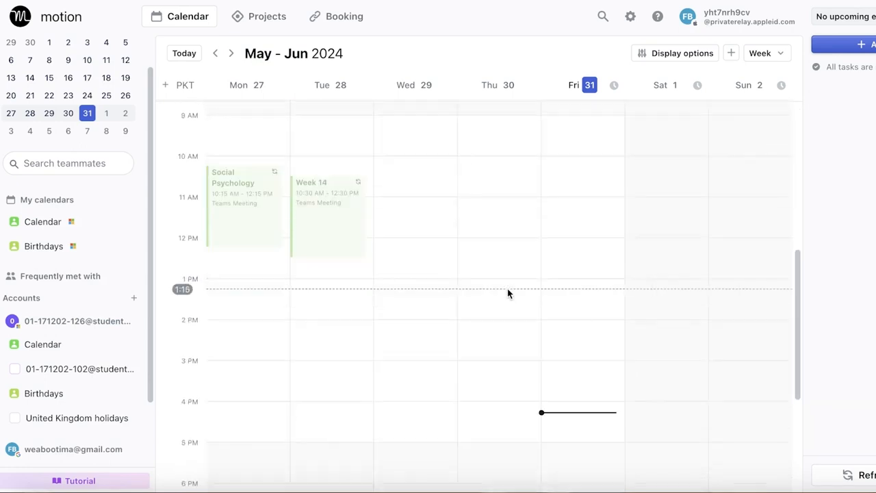
pyautogui.click(538, 236)
pyautogui.click(437, 94)
pyautogui.scroll(1, 544, 168)
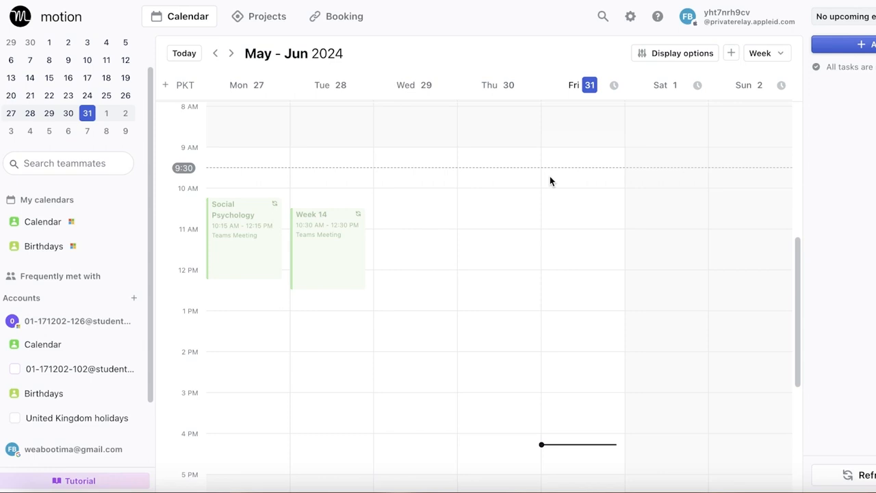
# Step: Create a project named "Build a hoppy" in the My Tasks (Private) workspace
pyautogui.click(264, 17)
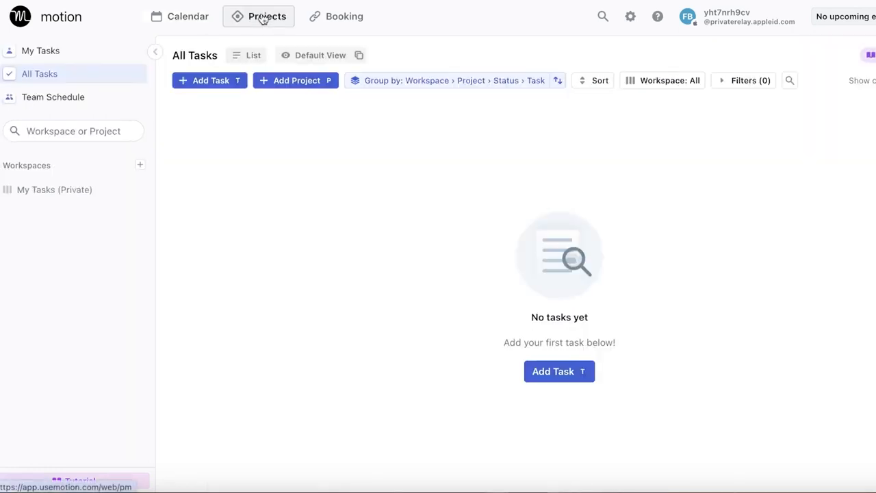
pyautogui.click(292, 81)
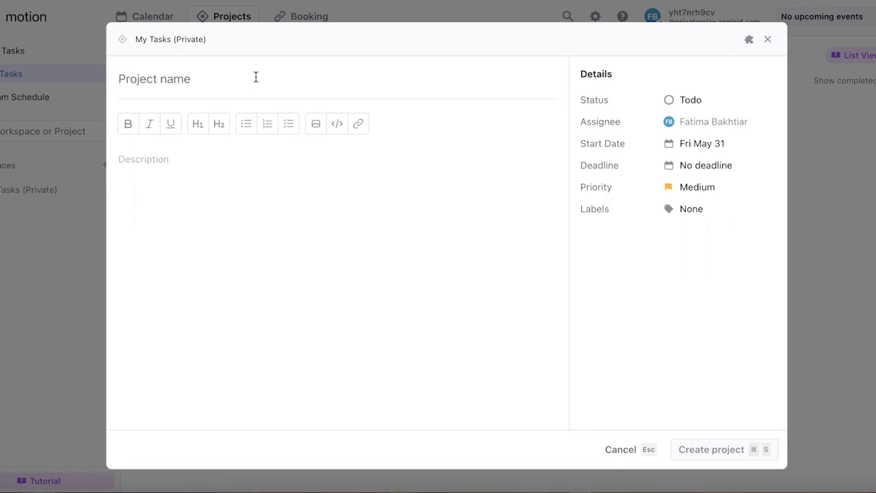
pyautogui.write('Bu')
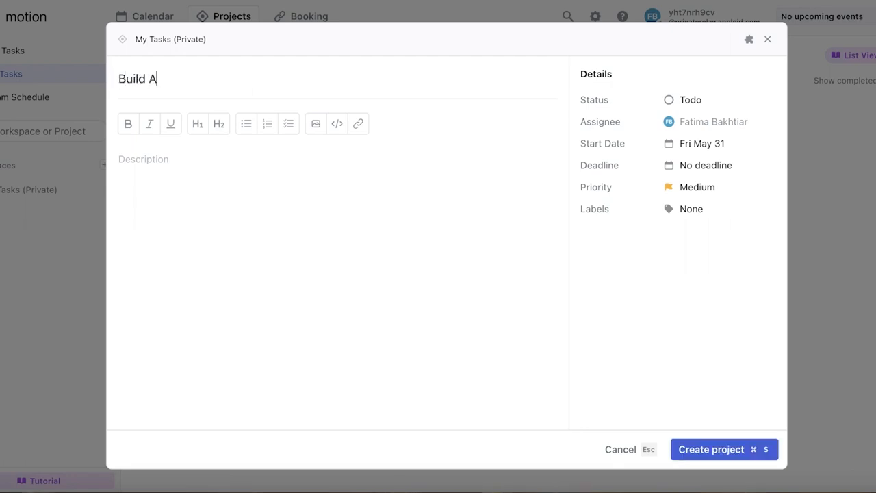
pyautogui.write('ild a boppy')
pyautogui.press('Return')
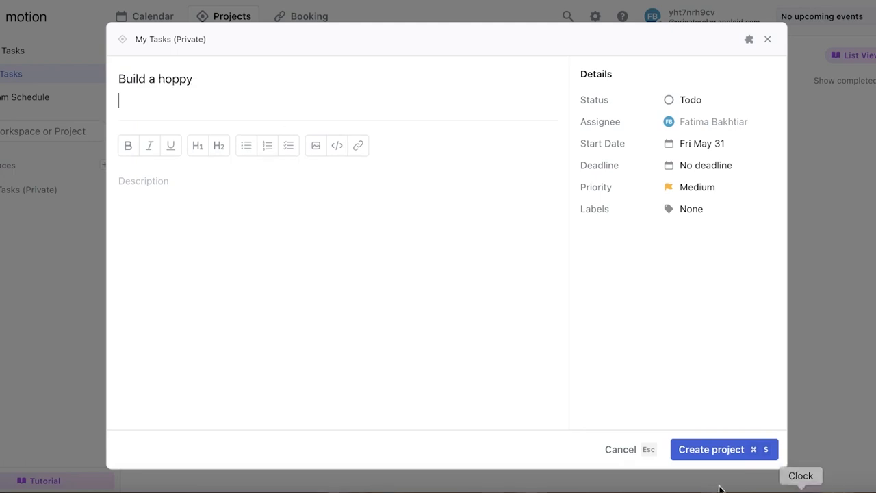
pyautogui.click(699, 452)
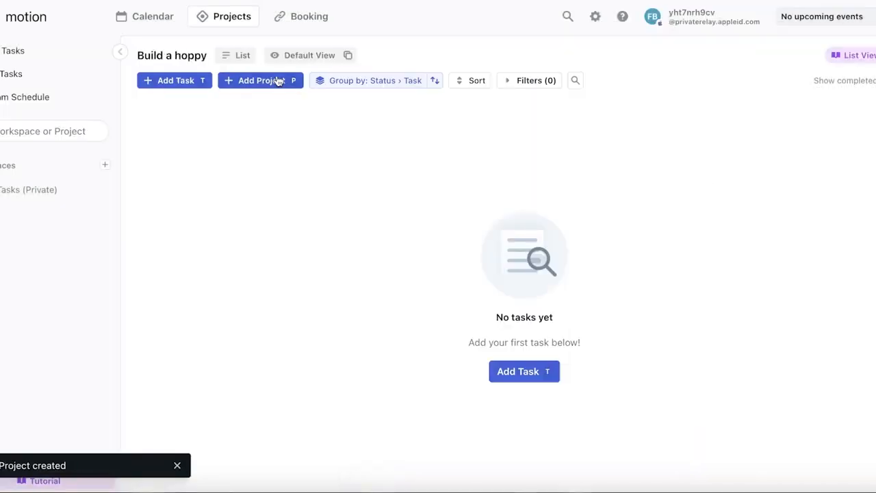
# Step: Rename the new project to "Build a hobby" and save it
pyautogui.click(179, 57)
pyautogui.press('BackSpace')
pyautogui.press('BackSpace')
pyautogui.press('BackSpace')
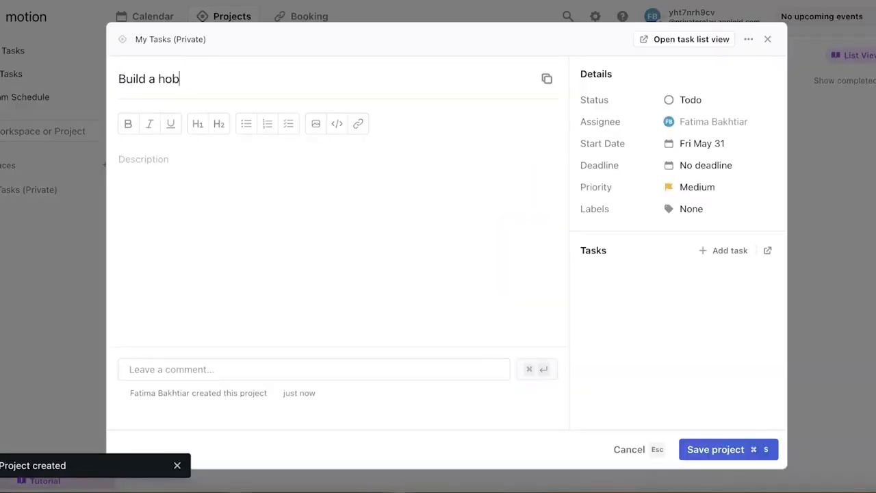
pyautogui.write('bby')
pyautogui.press('Return')
pyautogui.click(696, 449)
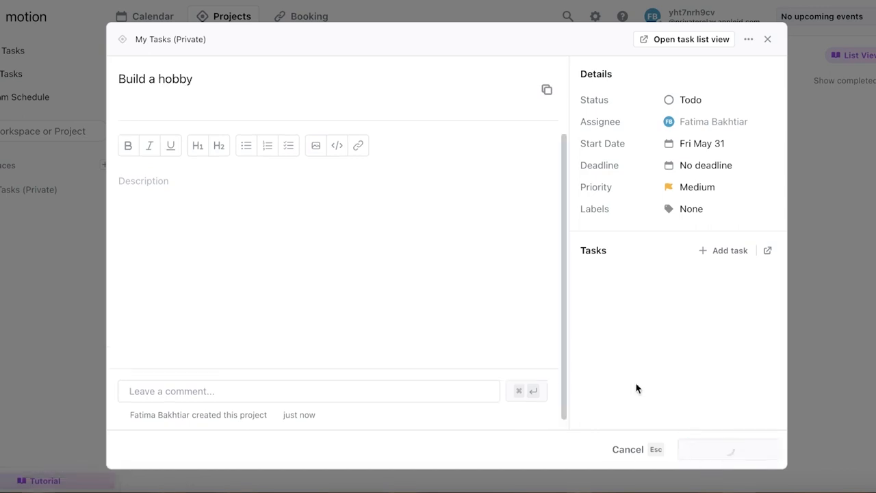
pyautogui.click(868, 277)
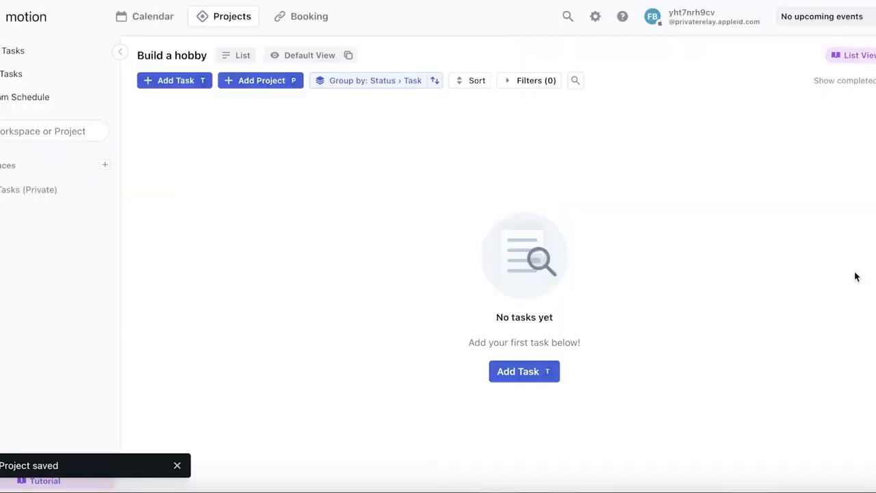
# Step: Start a new task in the "Build a hobby" project and name it "learn how to stich"
pyautogui.click(182, 82)
pyautogui.write('t')
pyautogui.press('BackSpace')
pyautogui.write('learn how to stic')
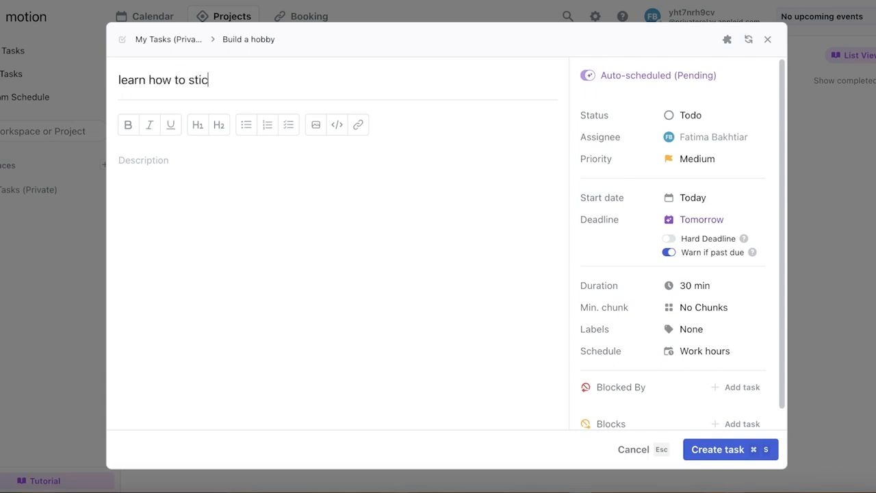
pyautogui.press('Return')
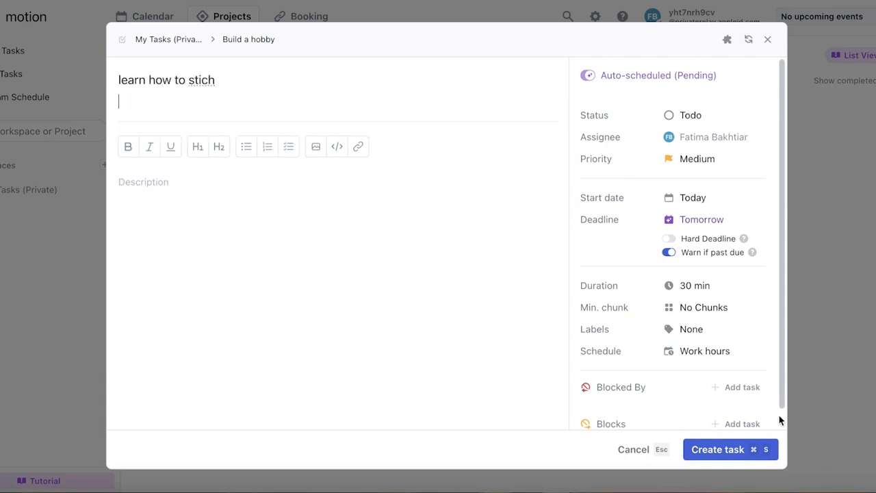
# Step: Set the new task's duration to 45 min
pyautogui.click(668, 286)
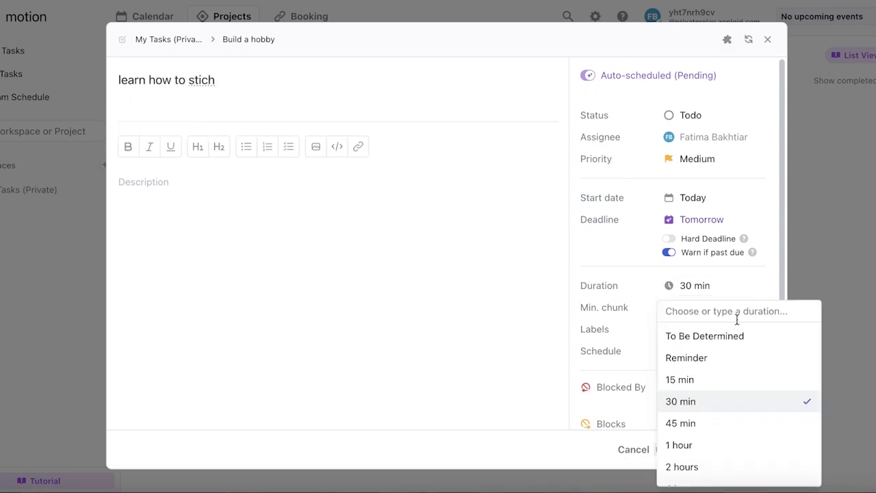
pyautogui.click(699, 402)
pyautogui.click(695, 287)
pyautogui.click(704, 422)
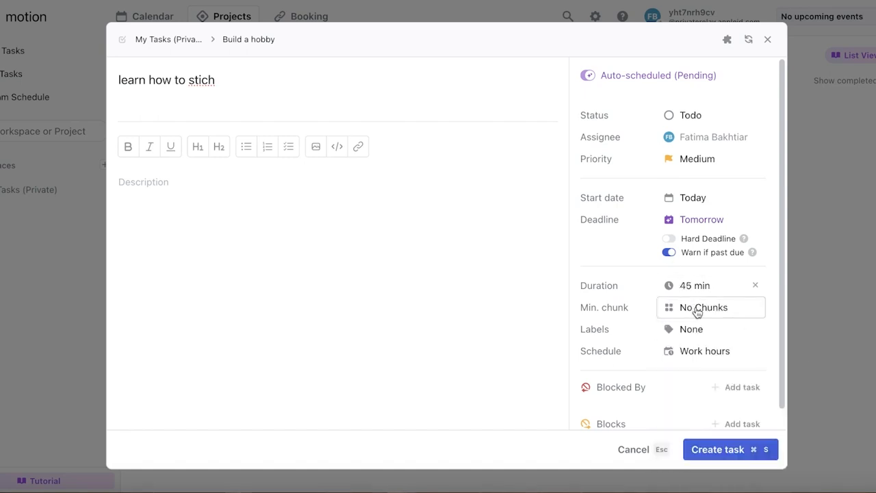
# Step: Check the new task's priority and status options, keeping the priority at Medium and the status at Todo
pyautogui.click(700, 161)
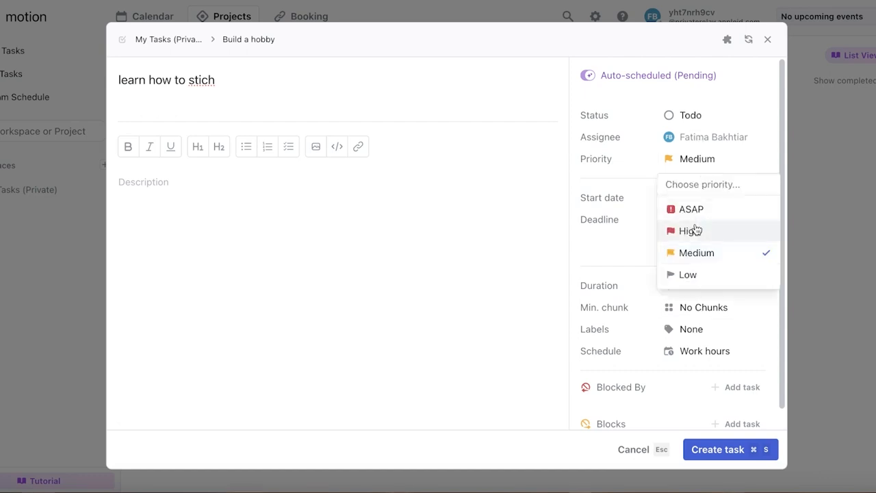
pyautogui.click(693, 252)
pyautogui.click(670, 116)
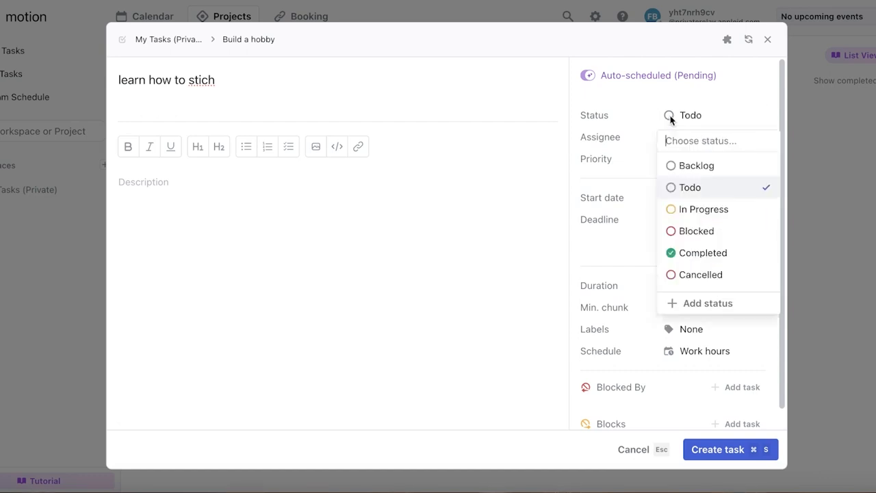
pyautogui.click(703, 102)
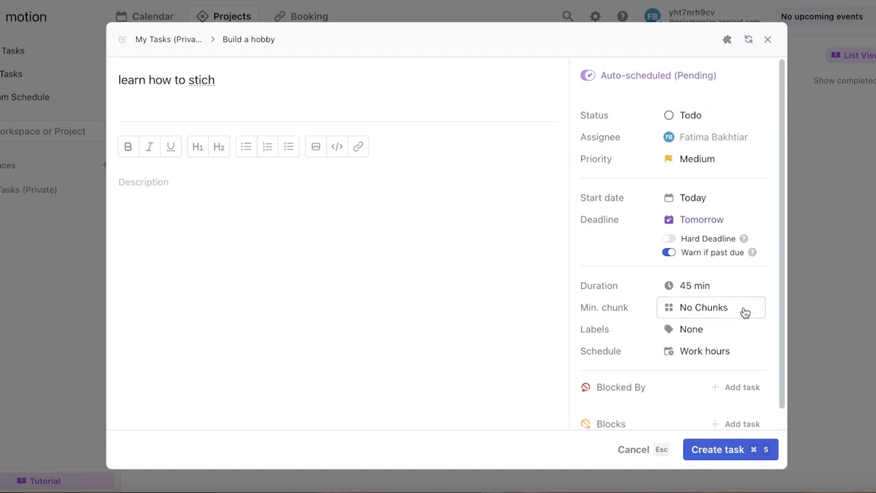
# Step: Turn off the past-due warning for the new task and set its deadline to Sun Jun 16
pyautogui.click(668, 252)
pyautogui.click(688, 219)
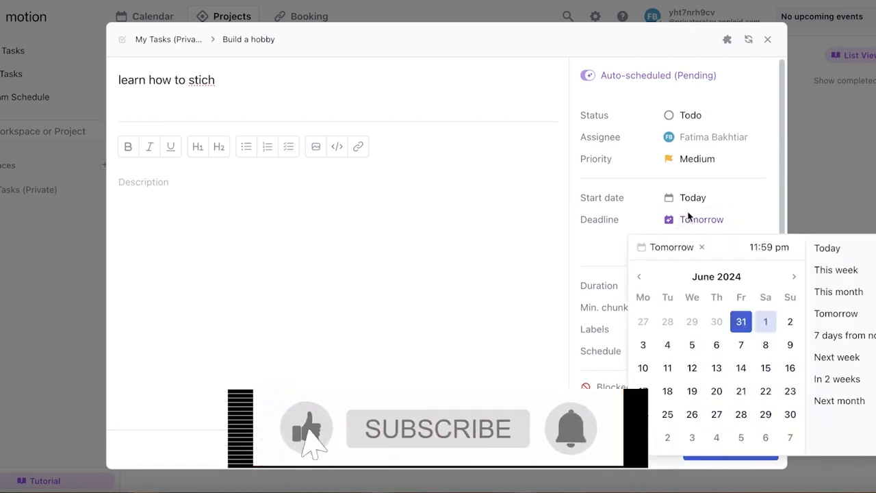
pyautogui.click(790, 369)
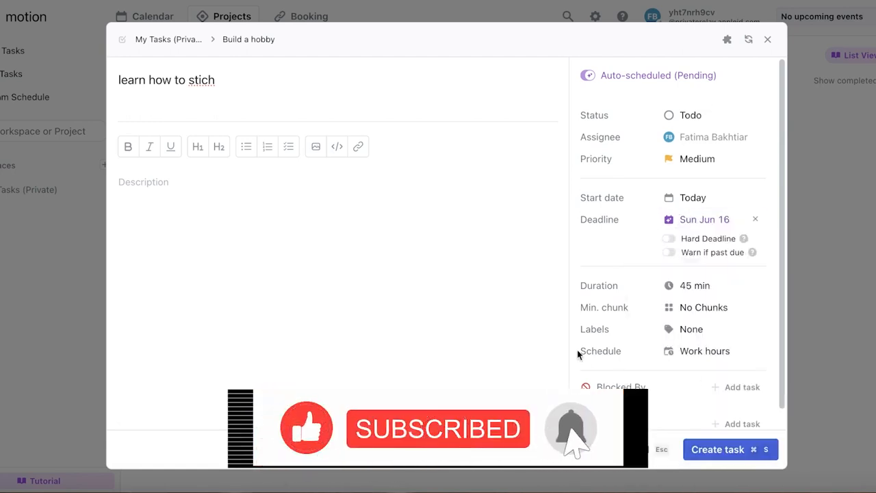
# Step: Create the "learn how to stich" task and close its details
pyautogui.scroll(-1, 577, 350)
pyautogui.click(727, 451)
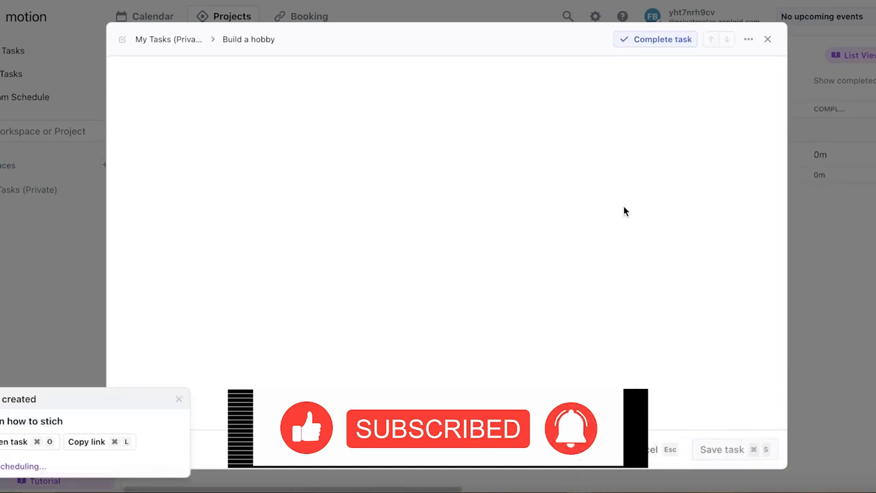
pyautogui.click(767, 39)
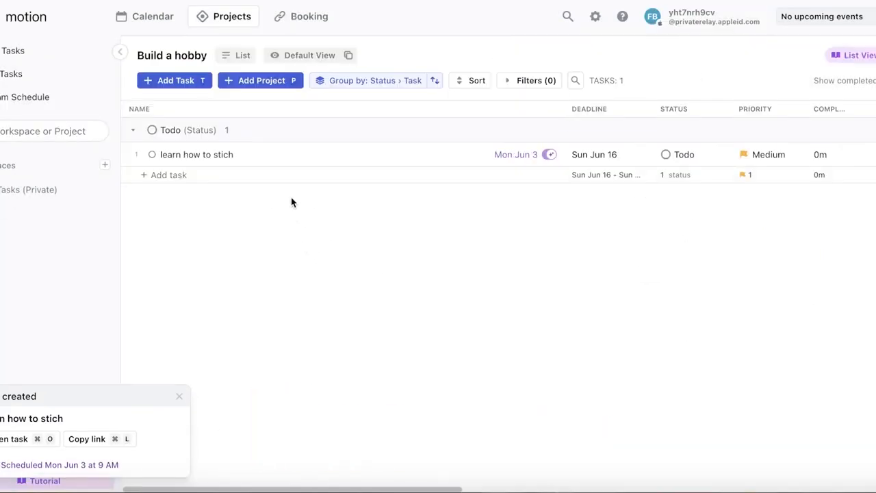
# Step: Go to the calendar and check the details of the scheduled "learn how to stich" task
pyautogui.click(141, 19)
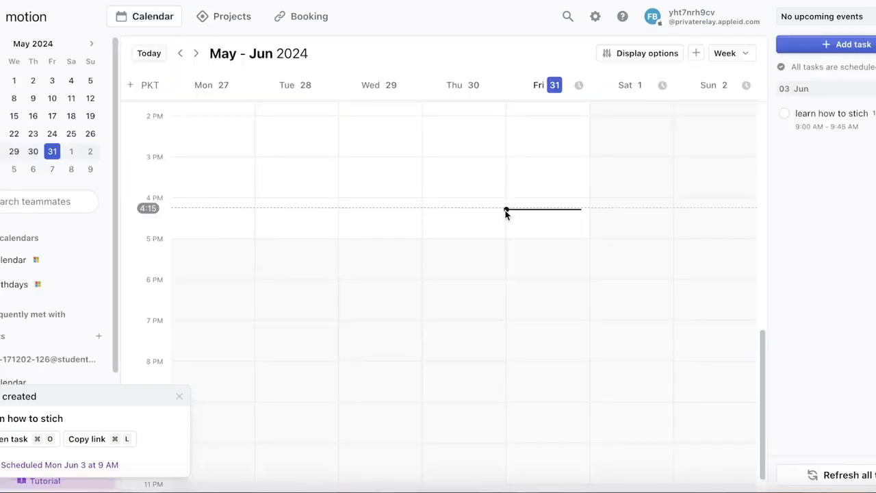
pyautogui.click(861, 118)
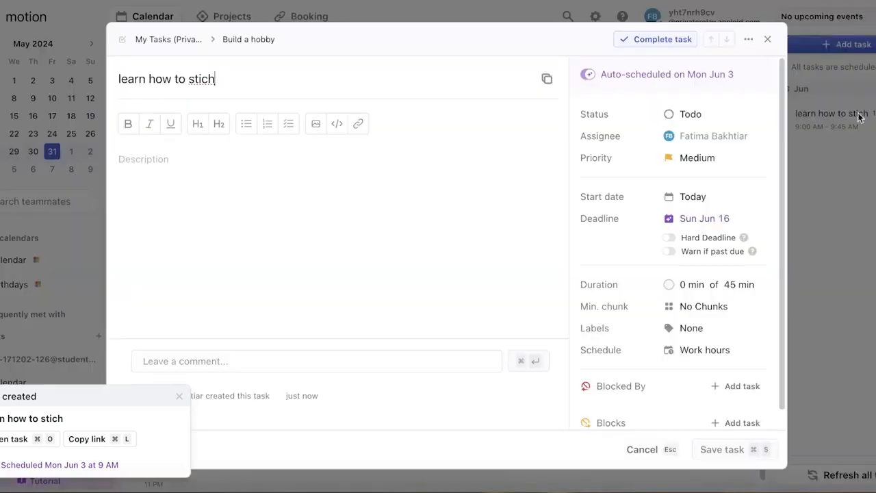
pyautogui.click(767, 39)
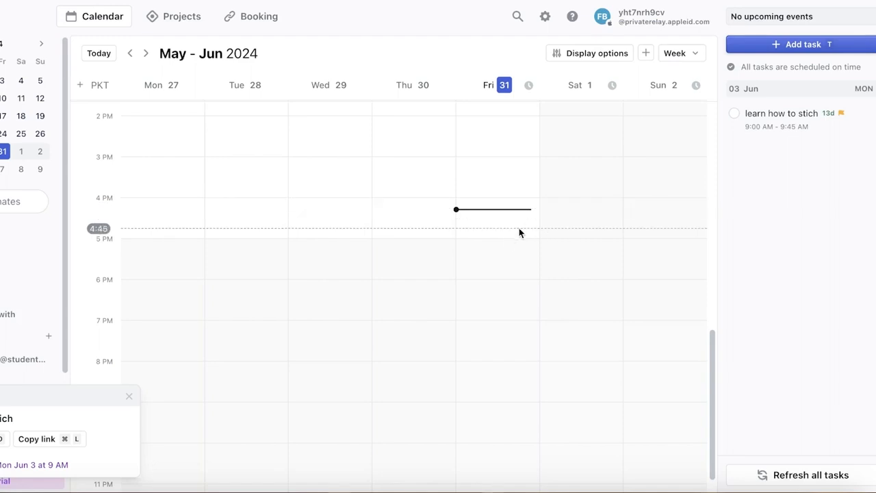
# Step: Mark the "learn how to stich" task as completed from the calendar's task list and open its details
pyautogui.click(735, 114)
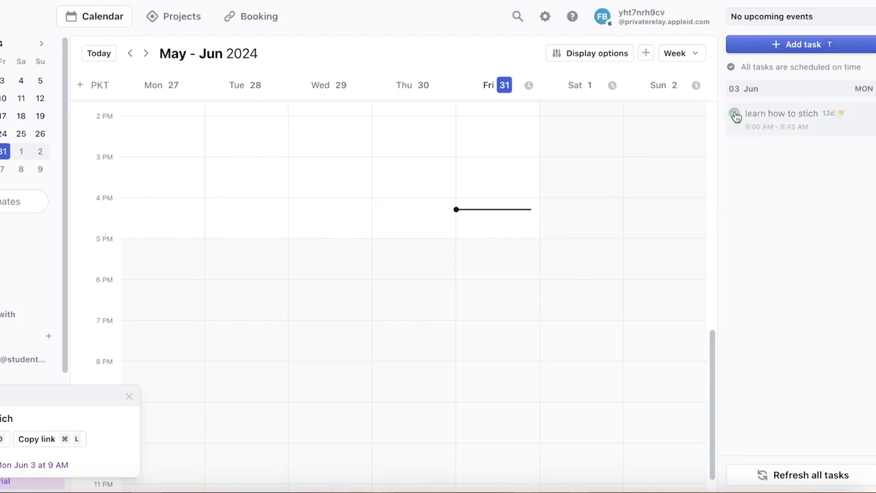
pyautogui.click(735, 115)
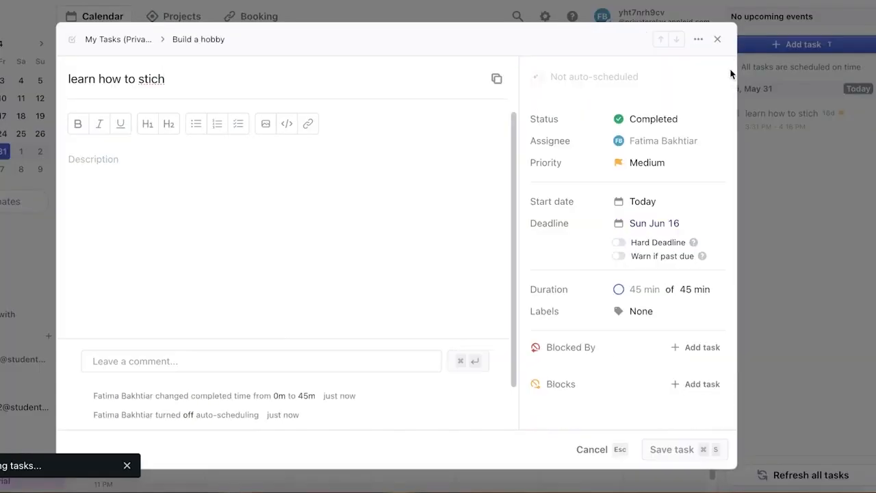
# Step: Change the "learn how to stich" task's status back to Todo and save the task
pyautogui.click(640, 119)
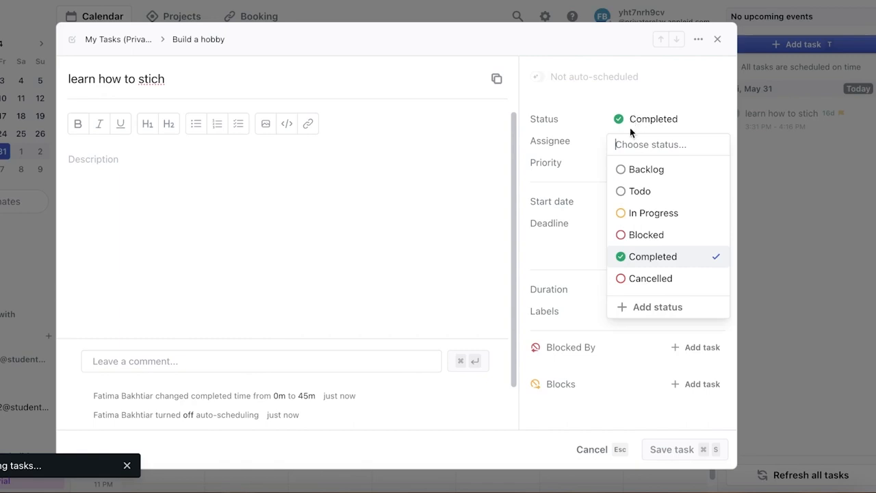
pyautogui.click(643, 193)
pyautogui.click(718, 40)
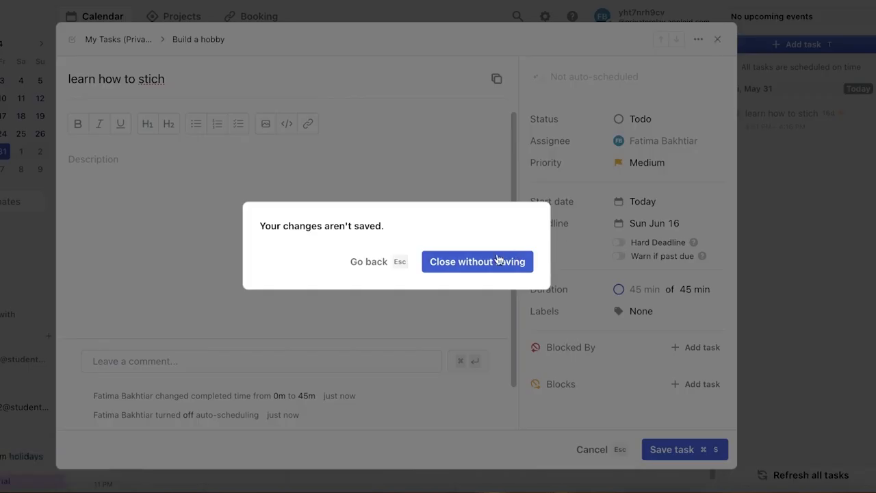
pyautogui.click(651, 450)
pyautogui.click(651, 450)
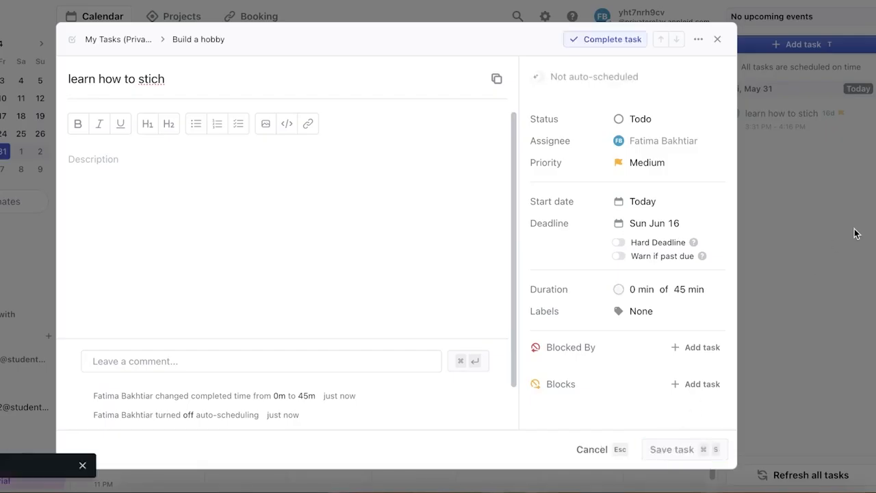
# Step: Create a new task named "Read a book" without a project, keeping the default settings
pyautogui.write('t')
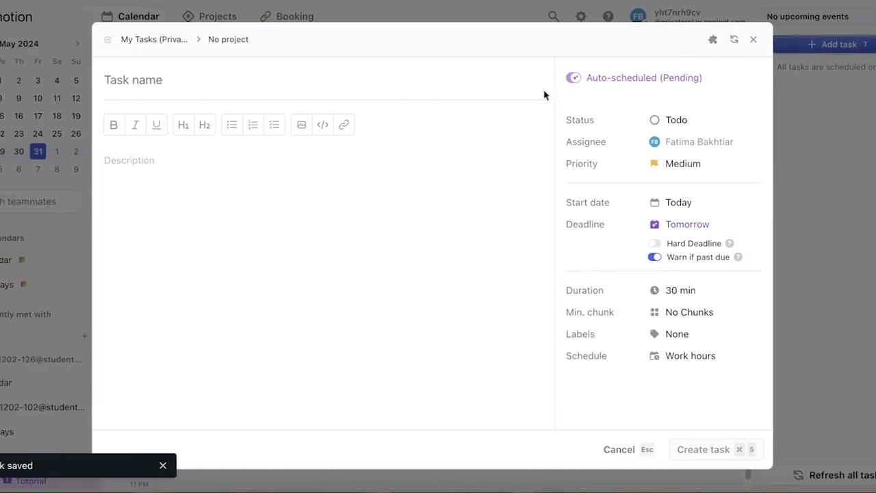
pyautogui.write('t')
pyautogui.press('BackSpace')
pyautogui.write('A')
pyautogui.press('BackSpace')
pyautogui.write('G')
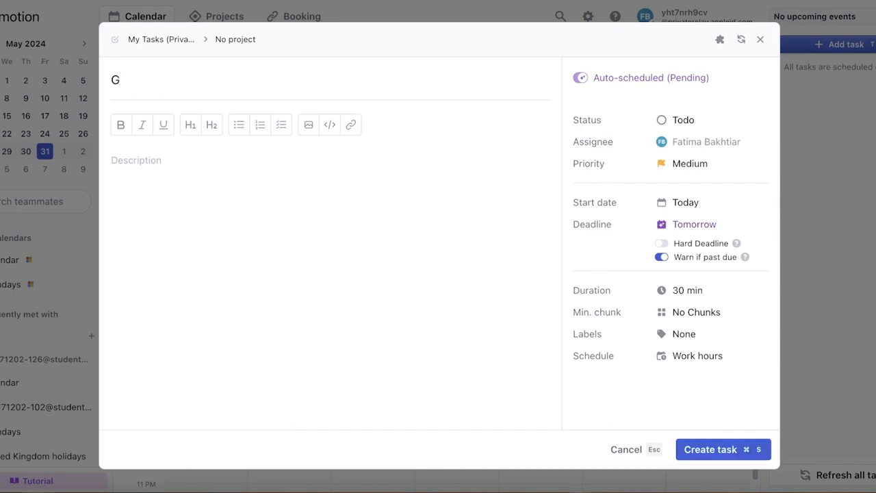
pyautogui.press('BackSpace')
pyautogui.write('Read a book')
pyautogui.press('Return')
pyautogui.press('super+s')
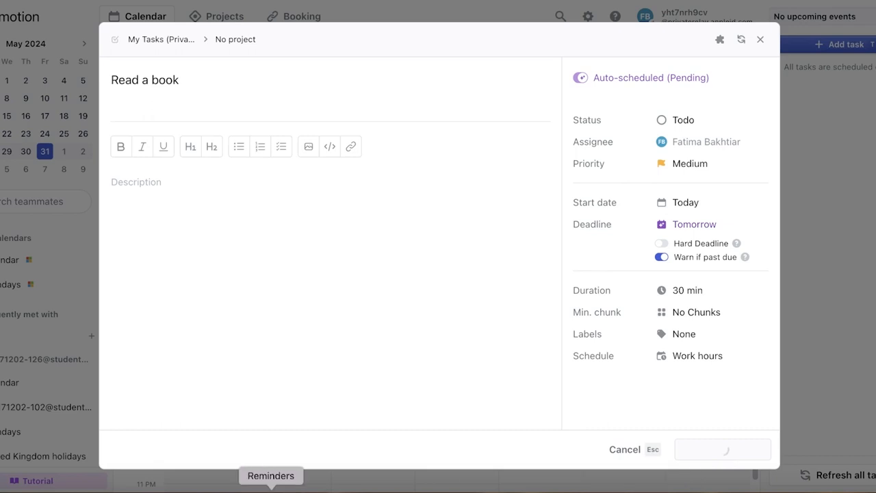
pyautogui.click(761, 39)
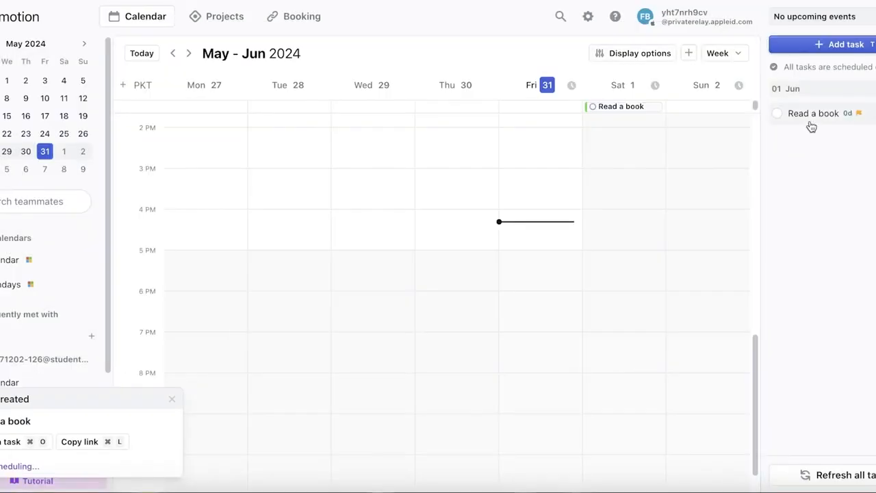
# Step: Open the "Read a book" task, set its deadline to June 1, save it and close its details
pyautogui.click(814, 108)
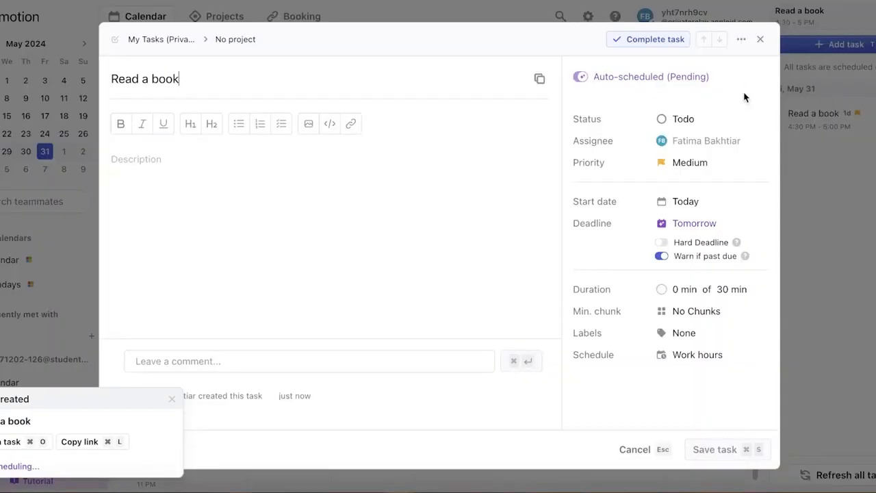
pyautogui.click(642, 78)
pyautogui.click(623, 84)
pyautogui.click(625, 84)
pyautogui.click(625, 84)
pyautogui.click(690, 226)
pyautogui.click(831, 160)
pyautogui.click(688, 229)
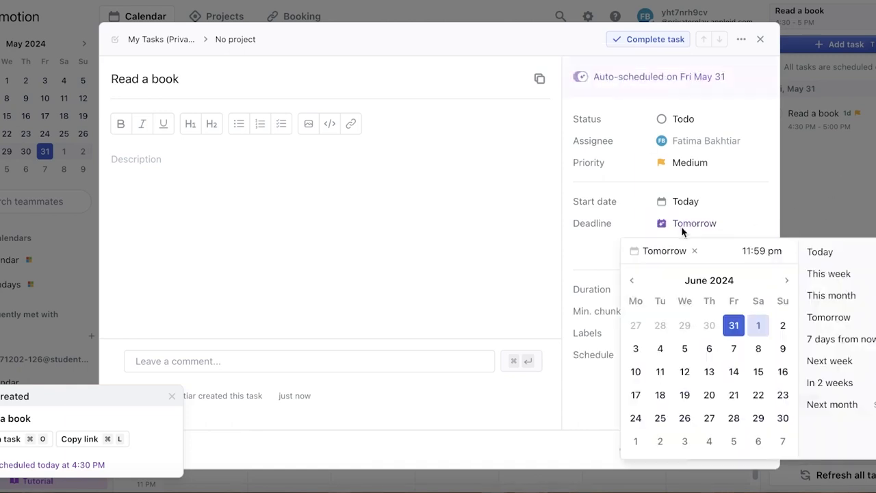
pyautogui.click(760, 327)
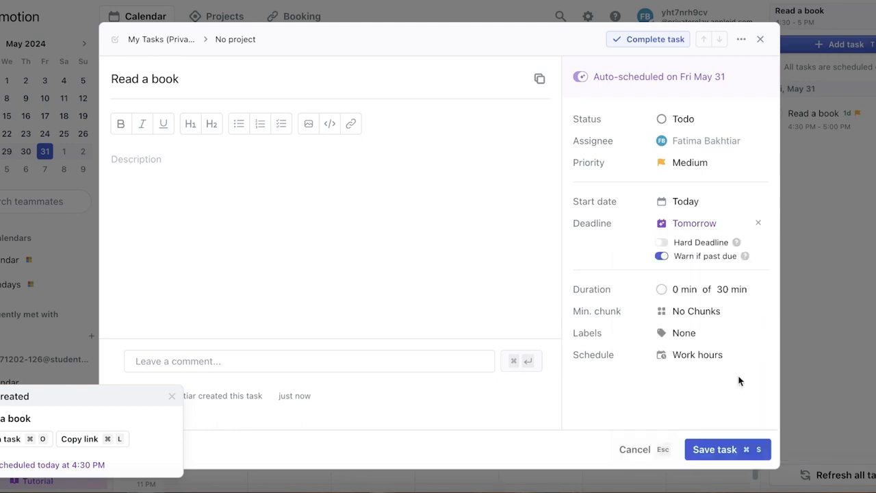
pyautogui.click(714, 450)
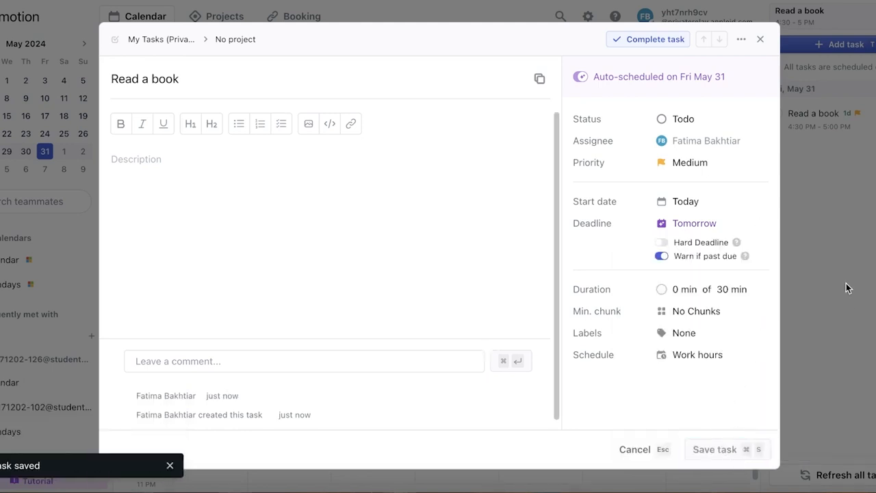
pyautogui.click(708, 231)
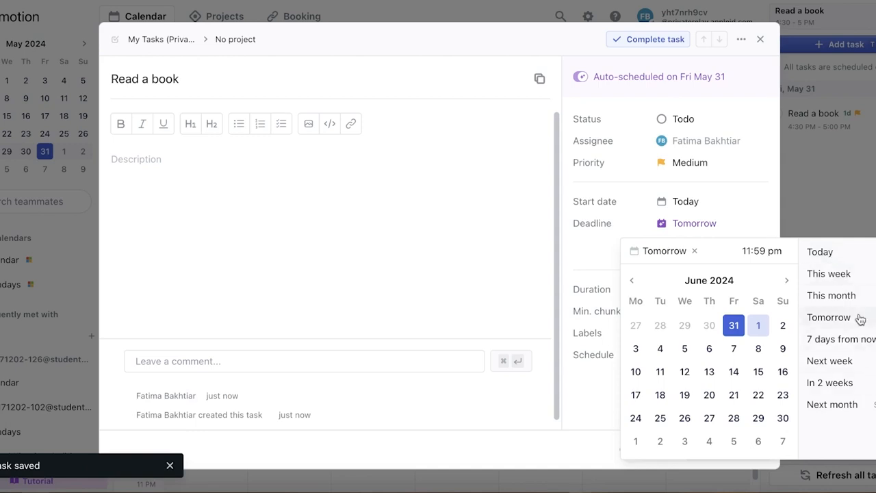
pyautogui.click(868, 189)
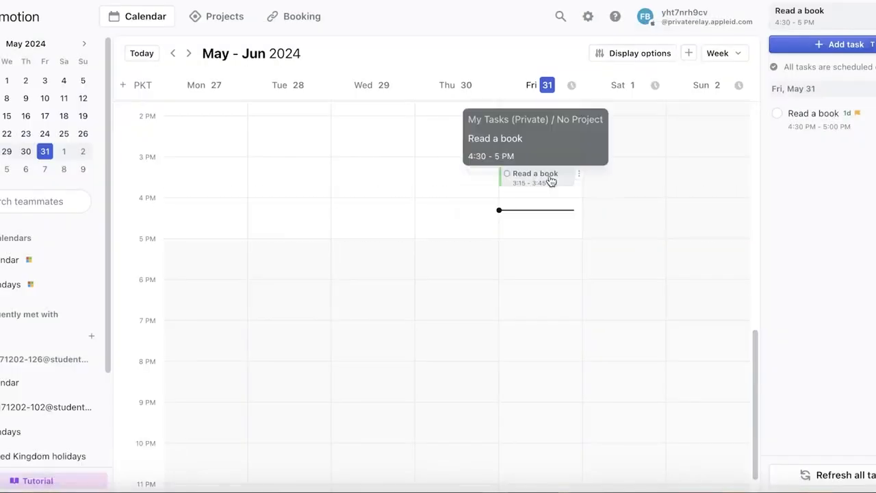
# Step: Move the "Read a book" task to Sunday June 2 at 6:45 PM on the calendar, and unlock it
pyautogui.moveTo(548, 228)
pyautogui.mouseDown()
pyautogui.moveTo(548, 151)
pyautogui.moveTo(553, 274)
pyautogui.moveTo(549, 256)
pyautogui.moveTo(539, 317)
pyautogui.moveTo(537, 291)
pyautogui.moveTo(664, 280)
pyautogui.moveTo(672, 322)
pyautogui.mouseUp()
pyautogui.click(528, 295)
pyautogui.click(582, 295)
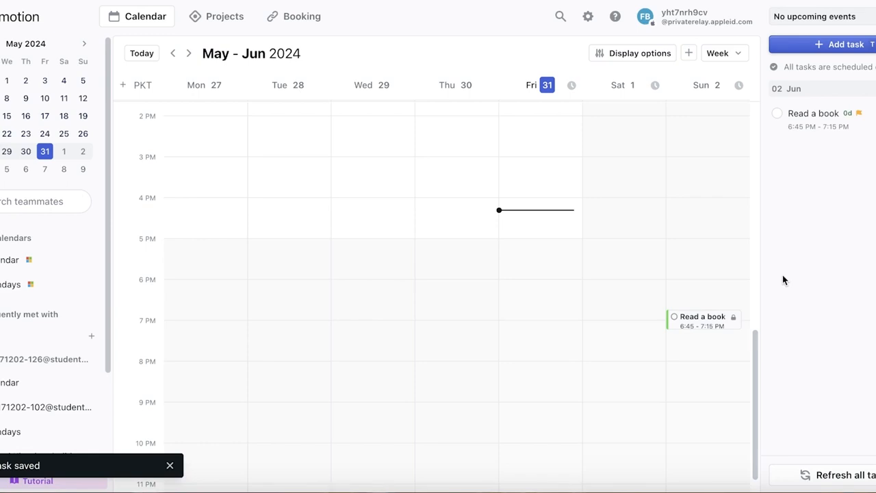
pyautogui.click(734, 320)
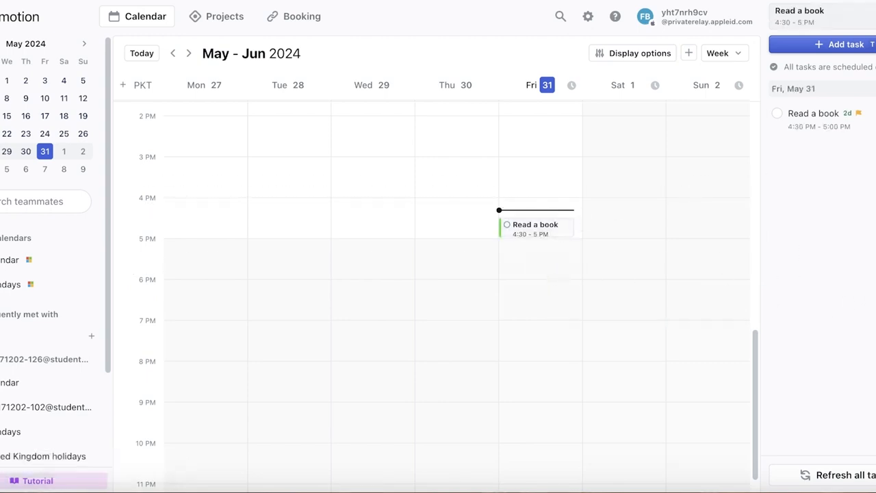
# Step: Switch the calendar from the week view to the day view
pyautogui.scroll(5, 461, 213)
pyautogui.scroll(-6, 480, 231)
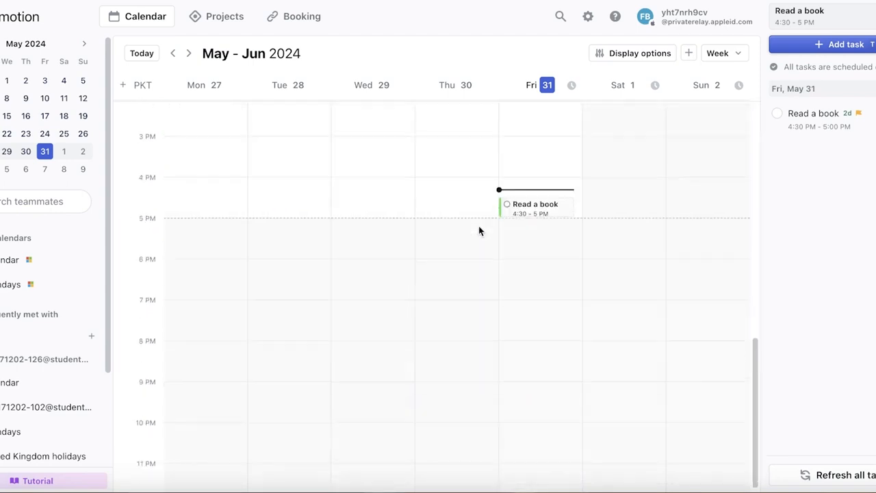
pyautogui.click(733, 52)
pyautogui.click(719, 101)
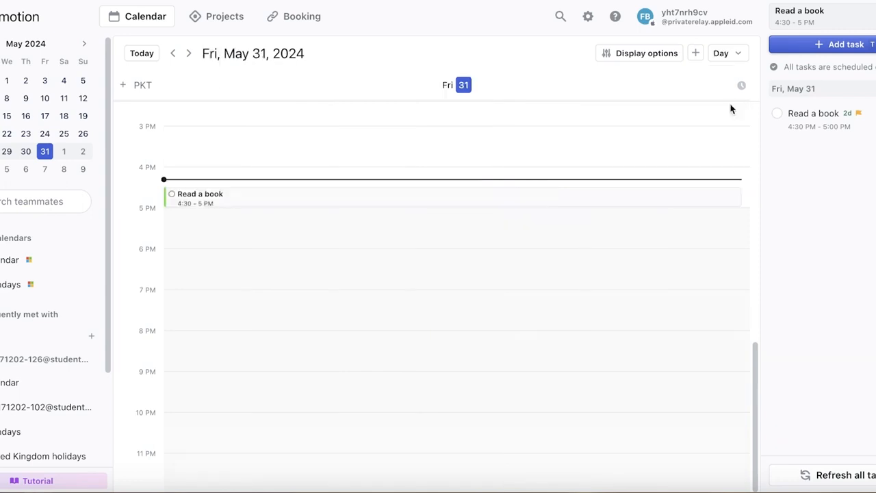
# Step: Start the booking links setup and skip to the end of the introduction video to reach the setup form
pyautogui.click(306, 15)
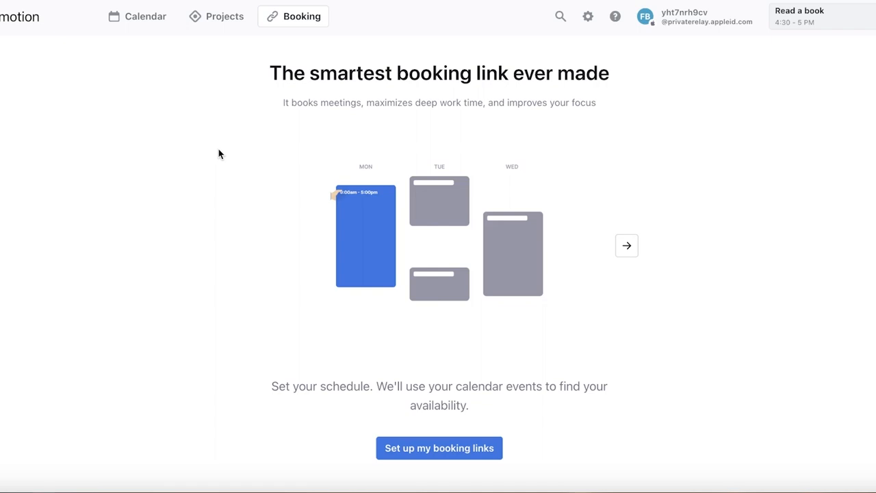
pyautogui.click(449, 444)
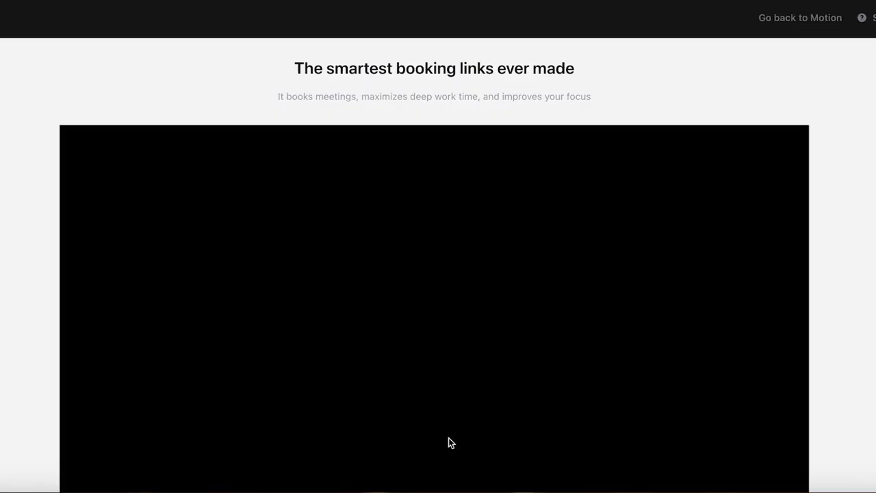
pyautogui.scroll(-2, 448, 438)
pyautogui.click(456, 380)
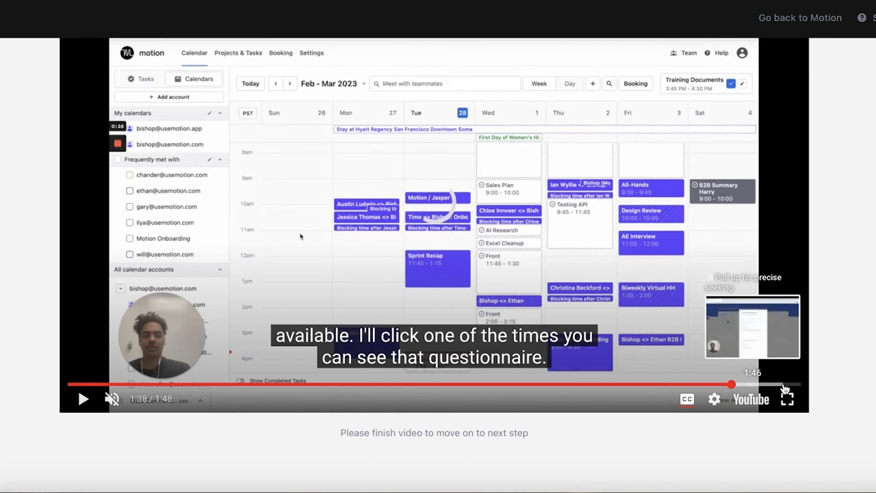
pyautogui.click(783, 385)
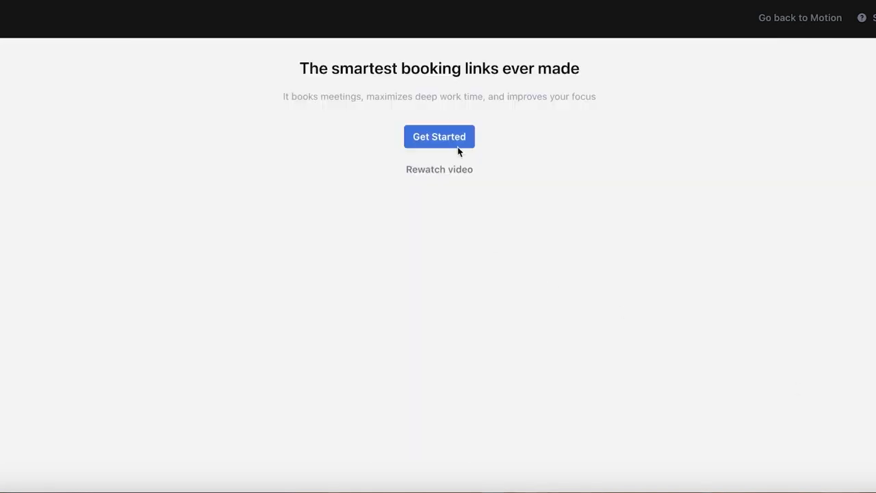
pyautogui.click(454, 143)
# Step: Edit the booking link's Work hours schedule by deleting the Friday 9 AM - 5 PM block, and save the changes
pyautogui.click(468, 176)
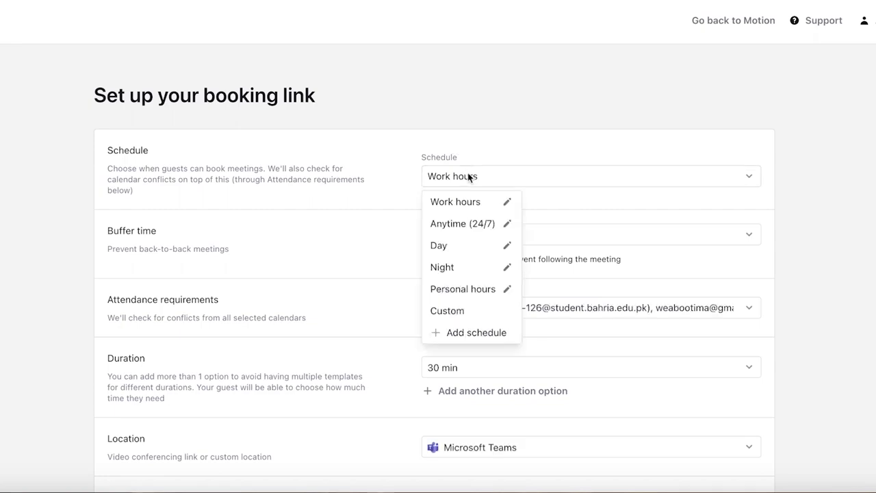
pyautogui.click(507, 204)
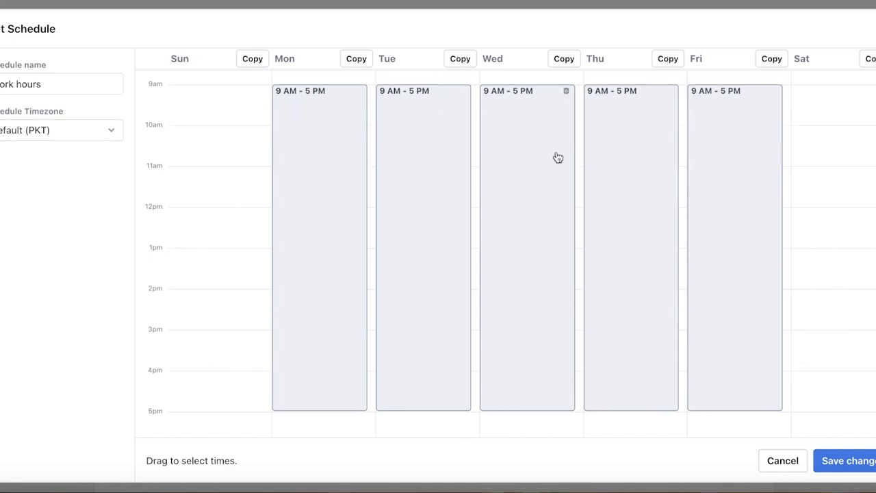
pyautogui.click(774, 92)
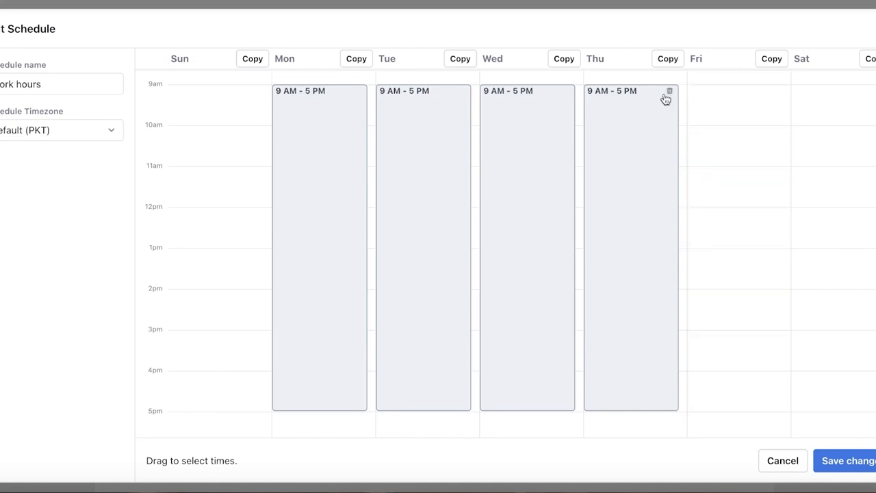
pyautogui.click(848, 461)
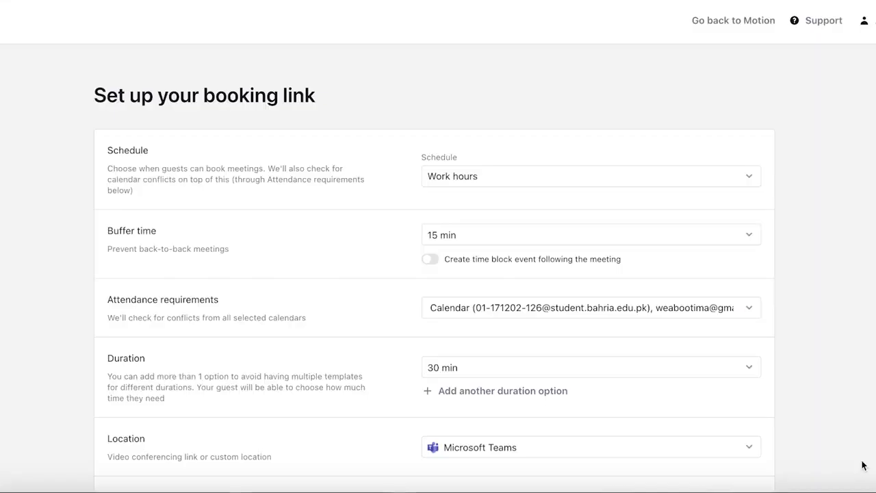
# Step: Set the booking link's buffer time to 10 min
pyautogui.click(526, 239)
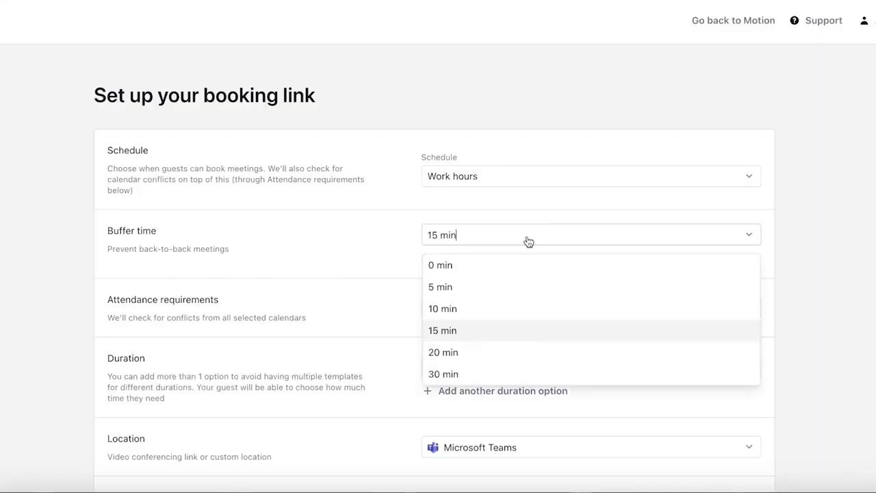
pyautogui.click(476, 312)
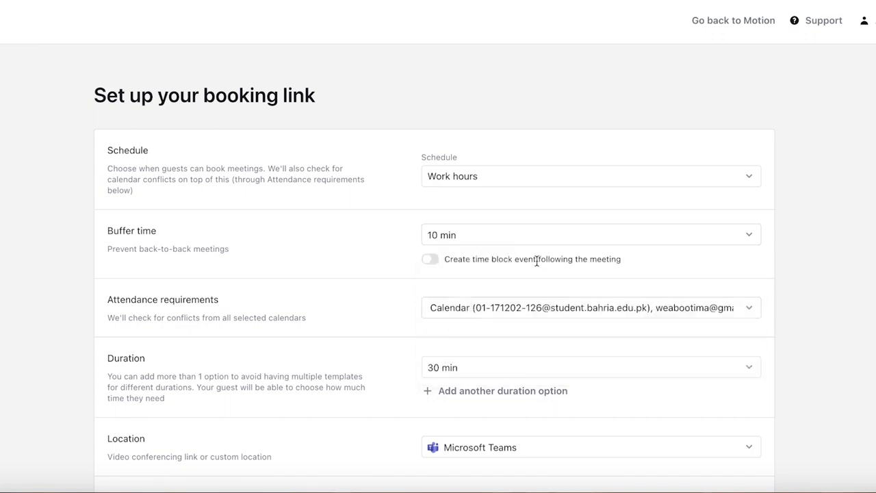
# Step: Deselect all calendars in the booking link's attendance requirements and save the selection
pyautogui.scroll(-2, 552, 293)
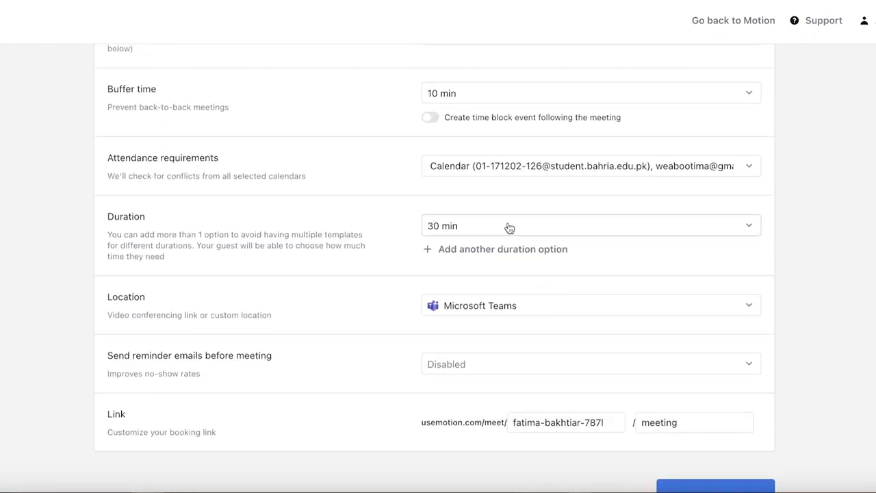
pyautogui.click(515, 175)
pyautogui.click(338, 131)
pyautogui.scroll(-1, 346, 321)
pyautogui.click(335, 358)
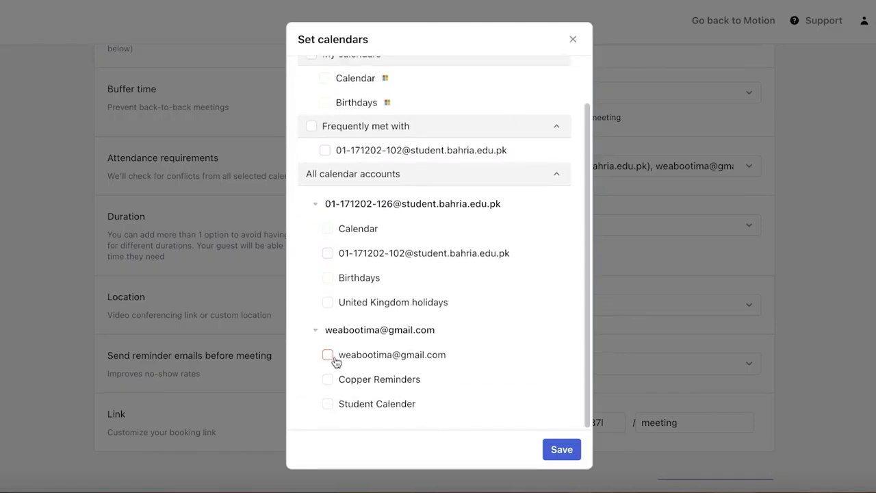
pyautogui.click(565, 450)
pyautogui.click(542, 166)
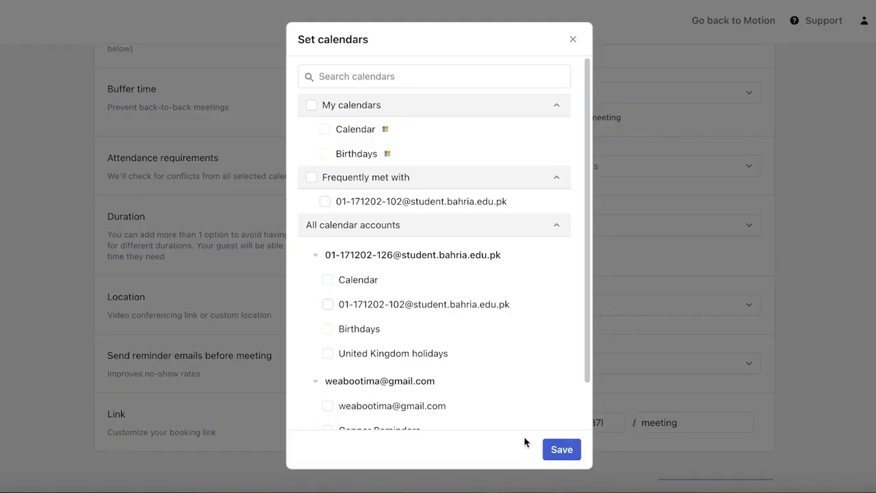
pyautogui.click(309, 108)
pyautogui.click(562, 449)
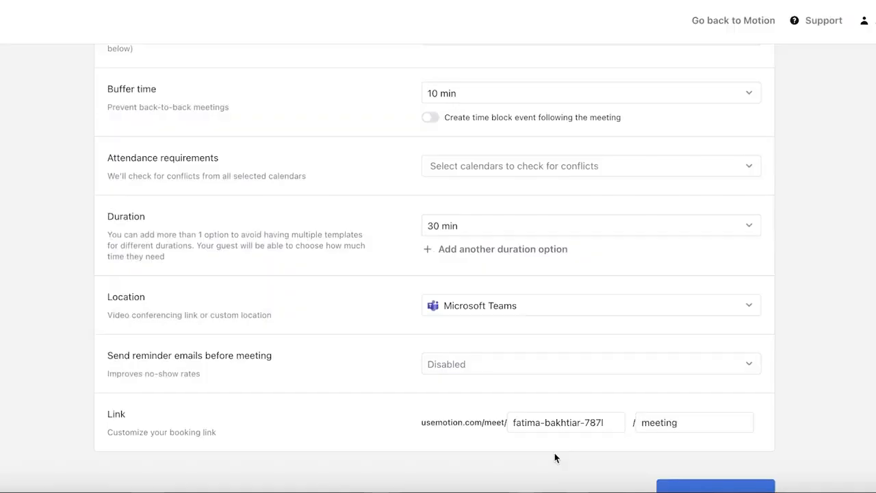
# Step: Set the meeting duration to 45 min and add a second duration option of 15 min
pyautogui.scroll(3, 555, 456)
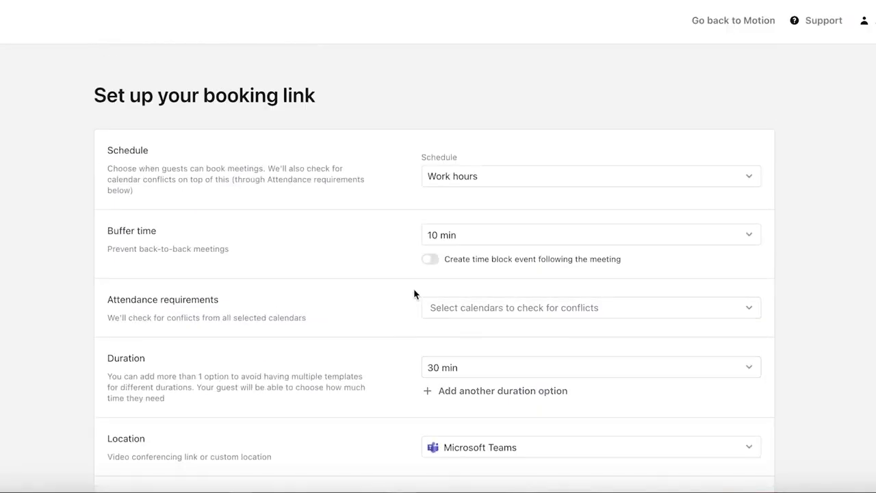
pyautogui.scroll(-1, 415, 332)
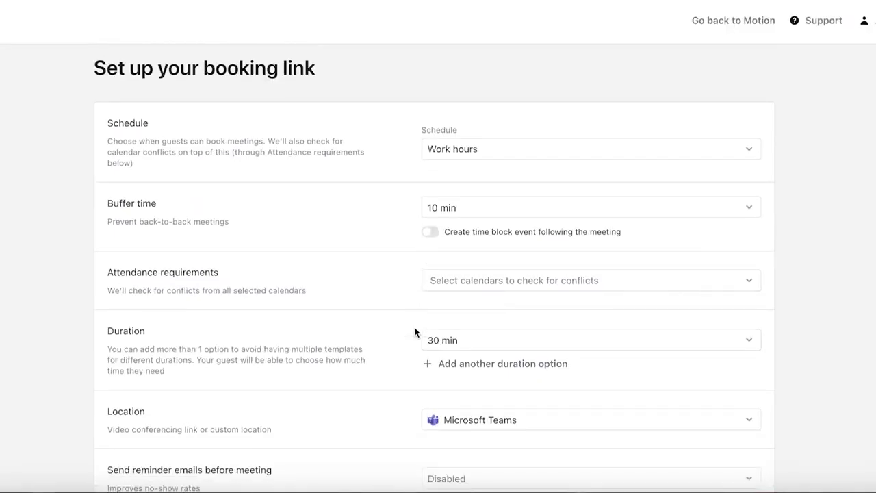
pyautogui.scroll(-1, 438, 352)
pyautogui.click(477, 312)
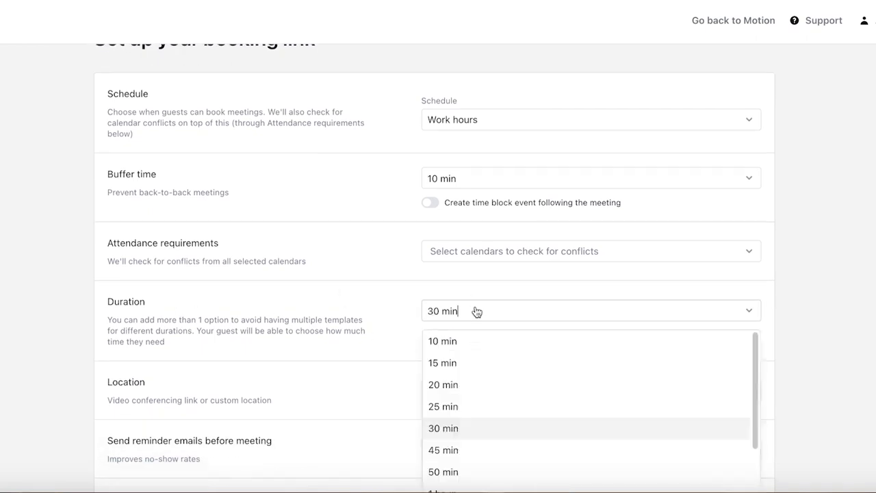
pyautogui.scroll(-1, 448, 467)
pyautogui.click(454, 434)
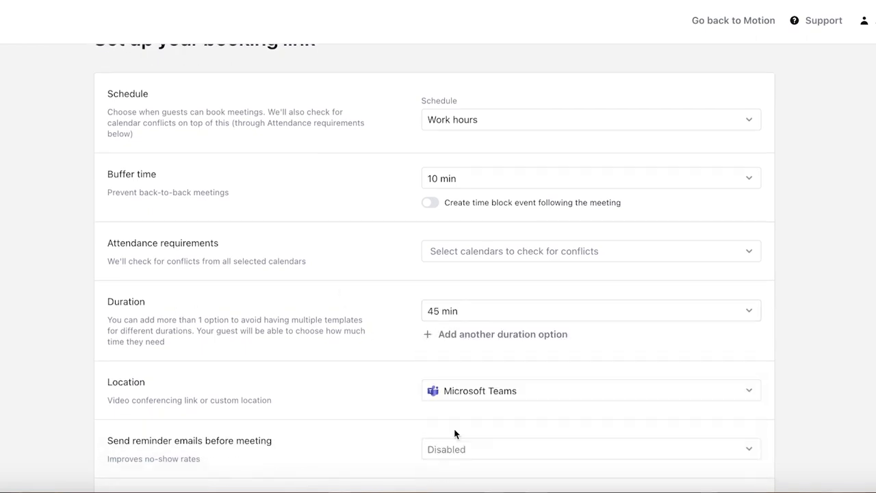
pyautogui.scroll(-4, 485, 346)
pyautogui.click(490, 172)
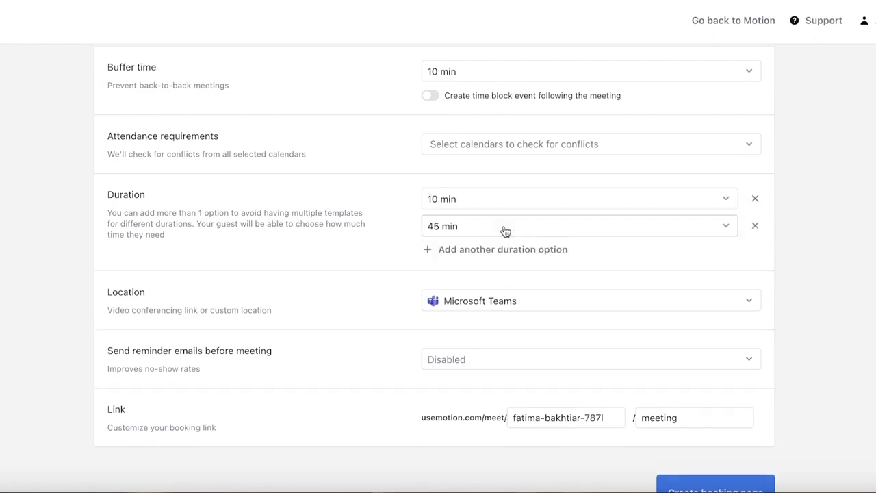
pyautogui.click(486, 200)
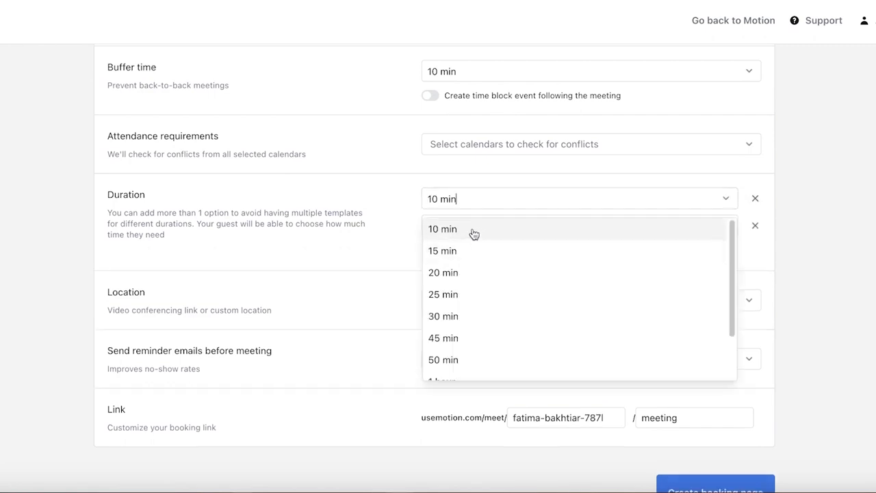
pyautogui.click(467, 249)
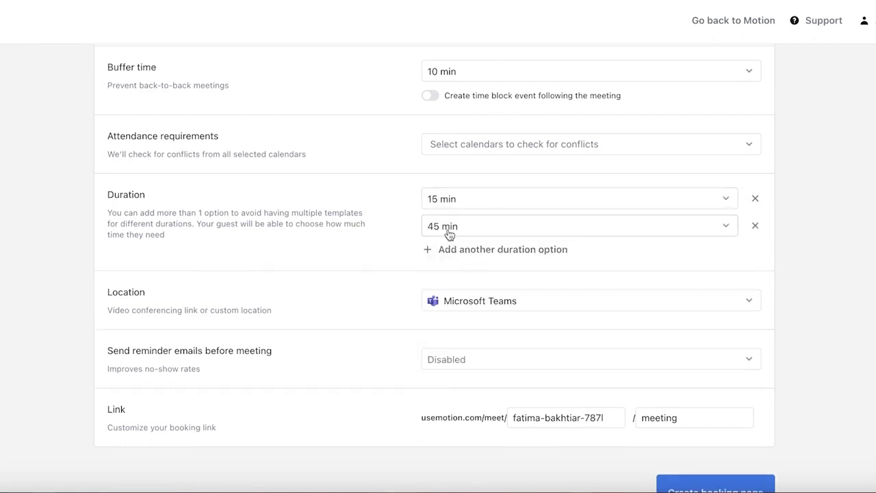
# Step: Change the booking link's 45 min duration option to 50 min
pyautogui.click(450, 234)
pyautogui.click(449, 234)
pyautogui.click(450, 232)
pyautogui.click(452, 385)
# Step: Review the meeting location and reminder email options, and try to create the booking page
pyautogui.click(444, 305)
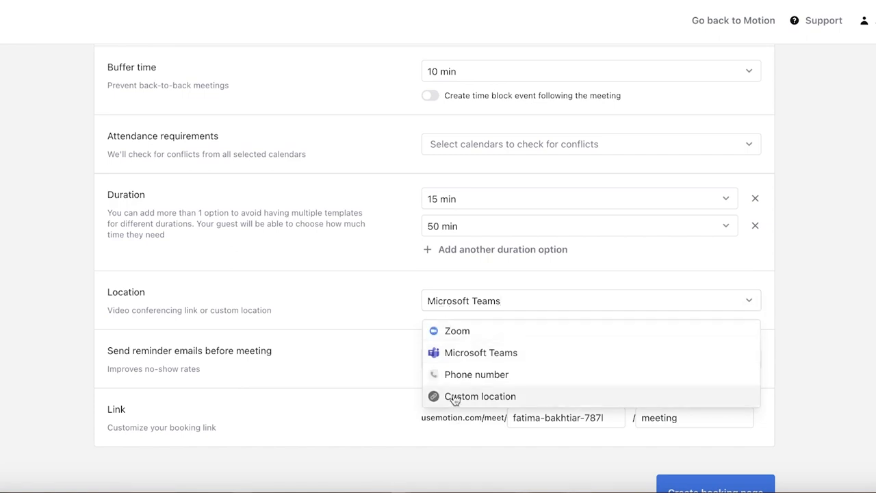
pyautogui.click(459, 307)
pyautogui.click(460, 308)
pyautogui.click(407, 314)
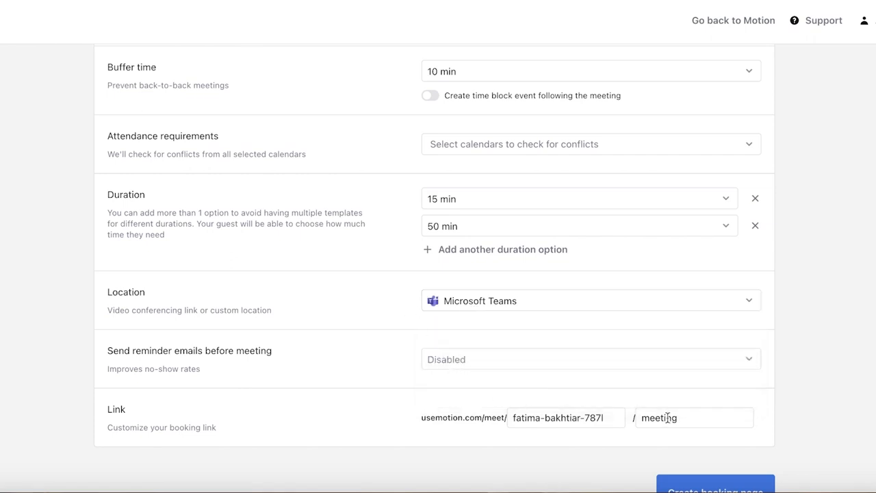
pyautogui.click(528, 357)
pyautogui.click(639, 360)
pyautogui.scroll(-1, 682, 369)
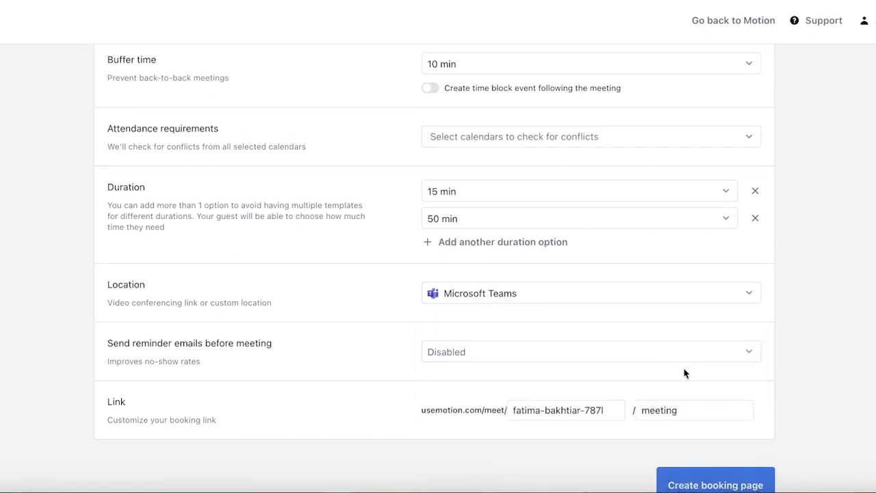
pyautogui.click(715, 475)
# Step: Select the Frequently met with calendar for the attendance requirements, and save it without inviting that person to the event
pyautogui.scroll(-3, 457, 240)
pyautogui.click(459, 165)
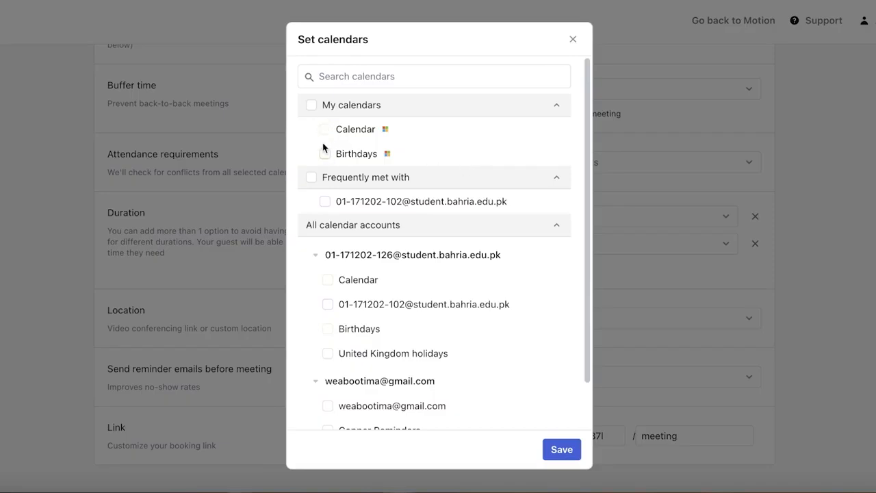
pyautogui.click(325, 203)
pyautogui.click(572, 448)
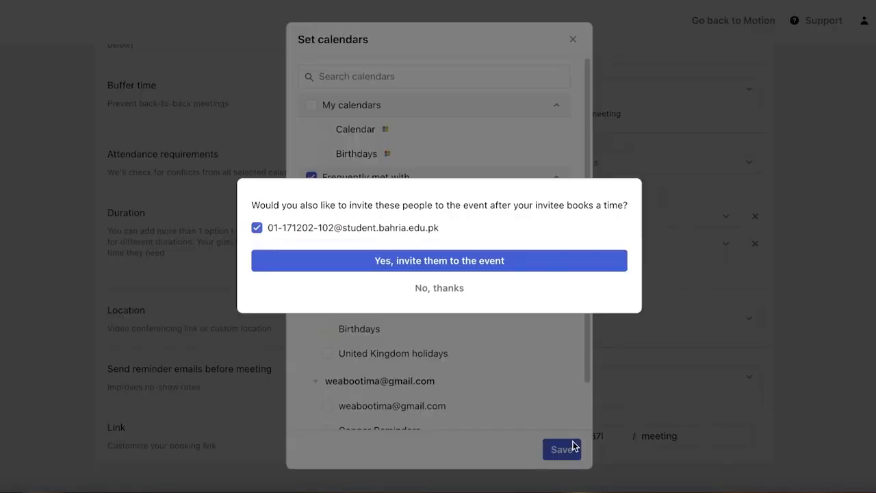
pyautogui.click(437, 290)
pyautogui.scroll(-1, 610, 264)
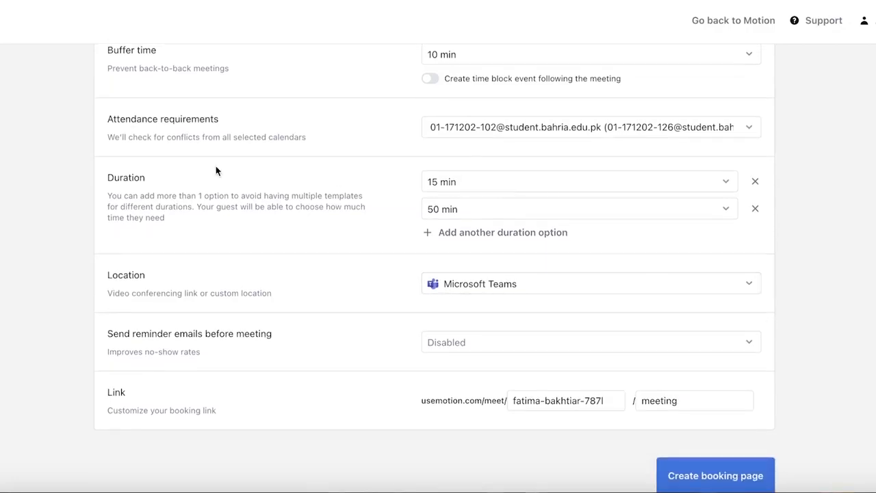